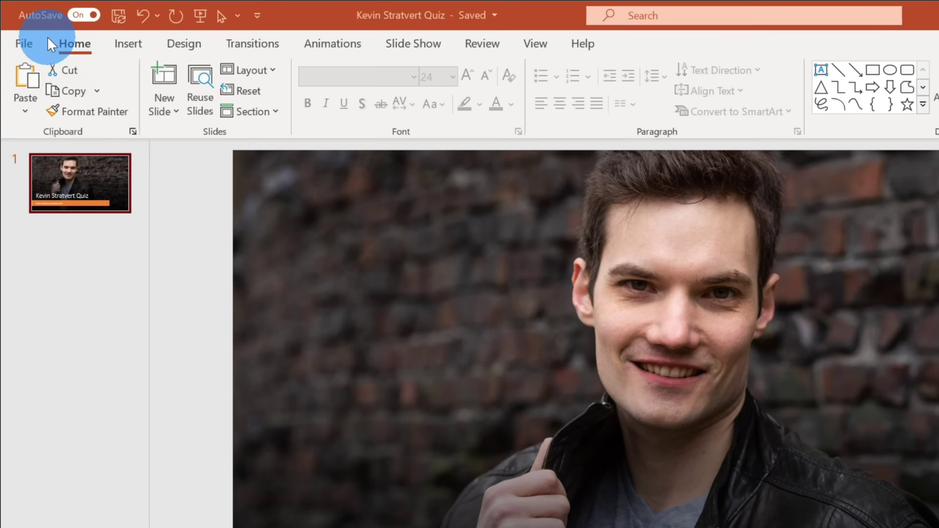
Add a new title-and-content slide after the title slide and switch to the Insert tab.
left_click(76, 42)
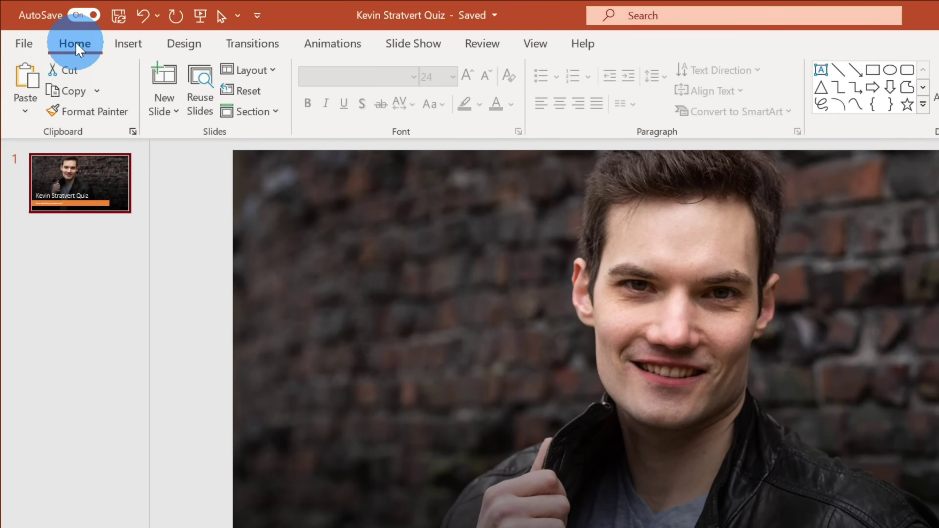
left_click(164, 75)
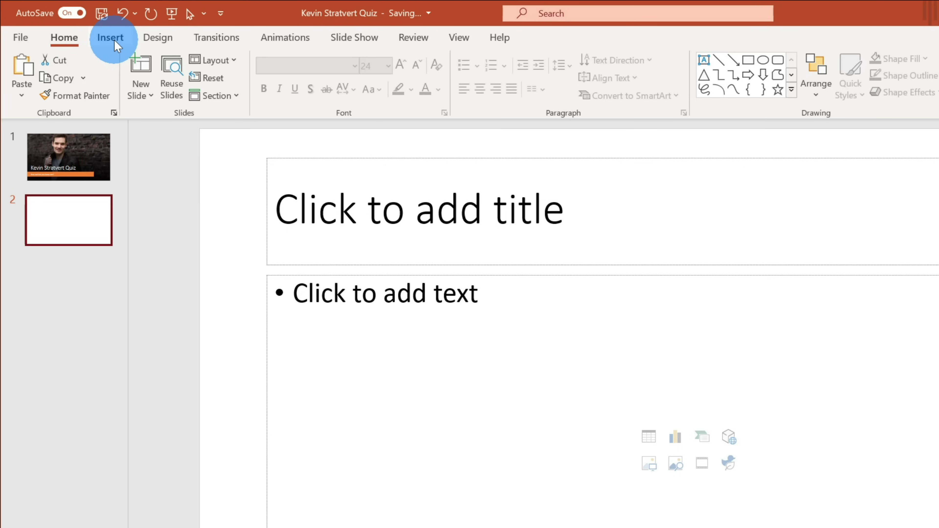
left_click(110, 37)
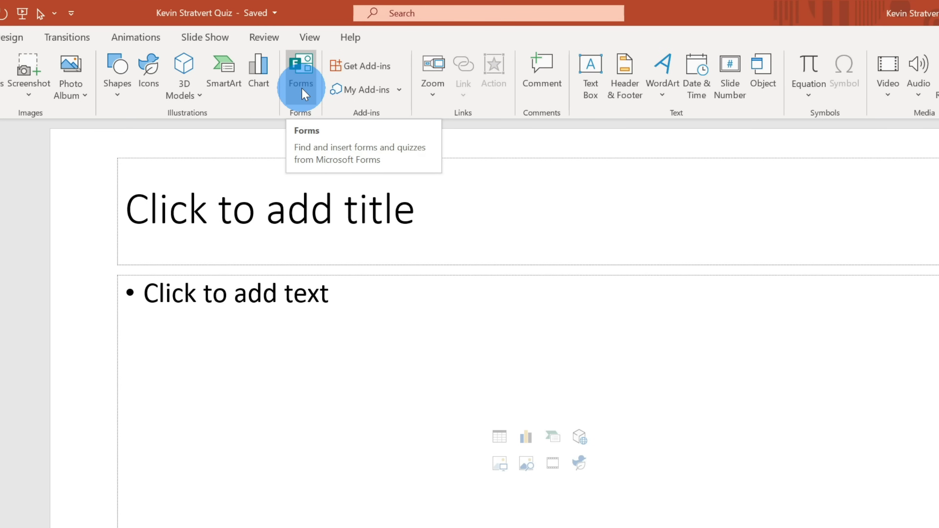
Open the Forms pane from the Insert ribbon.
left_click(303, 90)
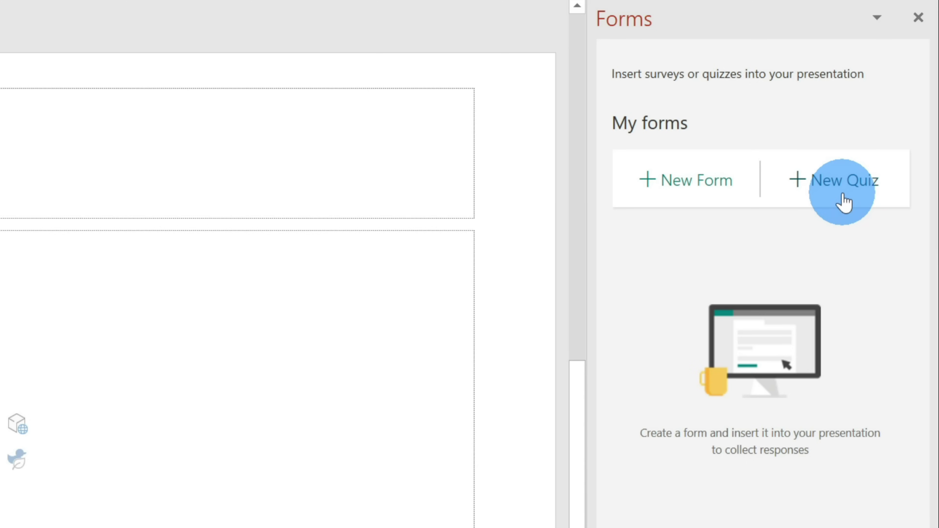
Create a new quiz in the Forms pane and begin editing its description.
left_click(843, 203)
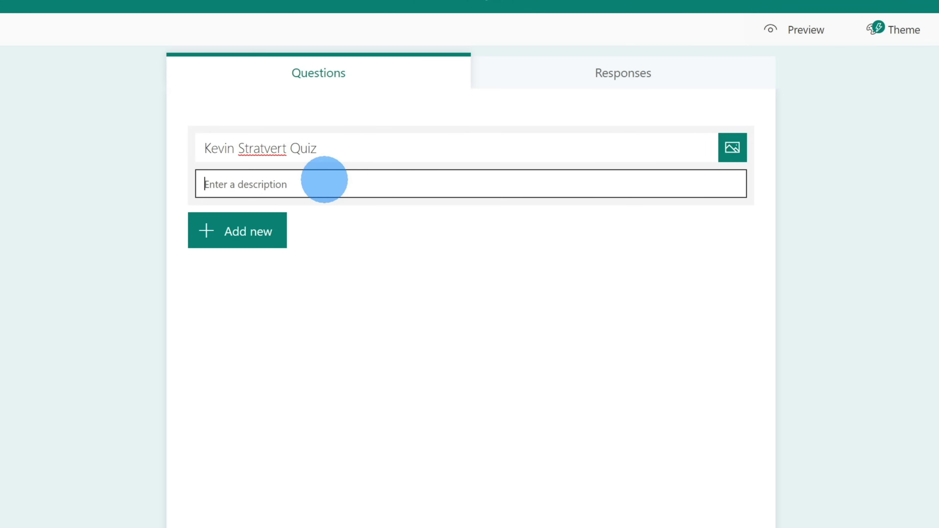
left_click(324, 179)
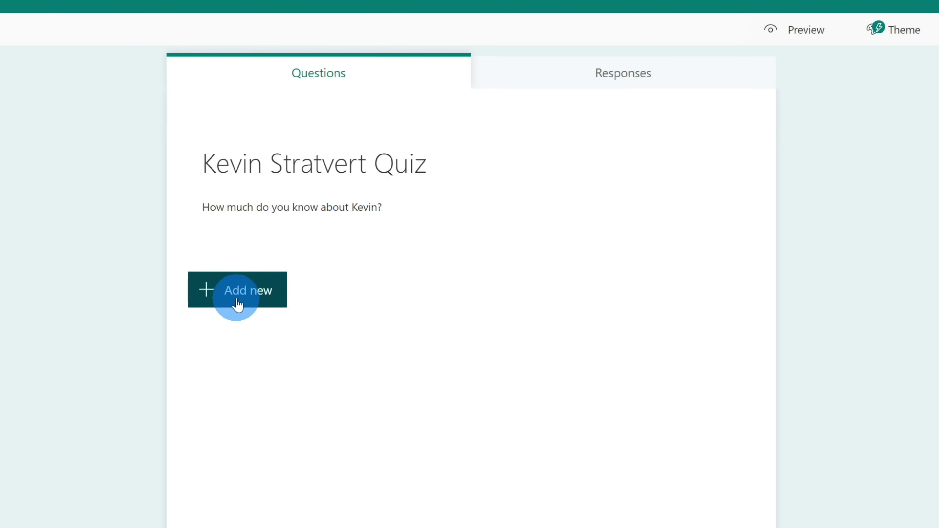
Add a multiple-choice Choice question as the quiz's first question.
left_click(237, 306)
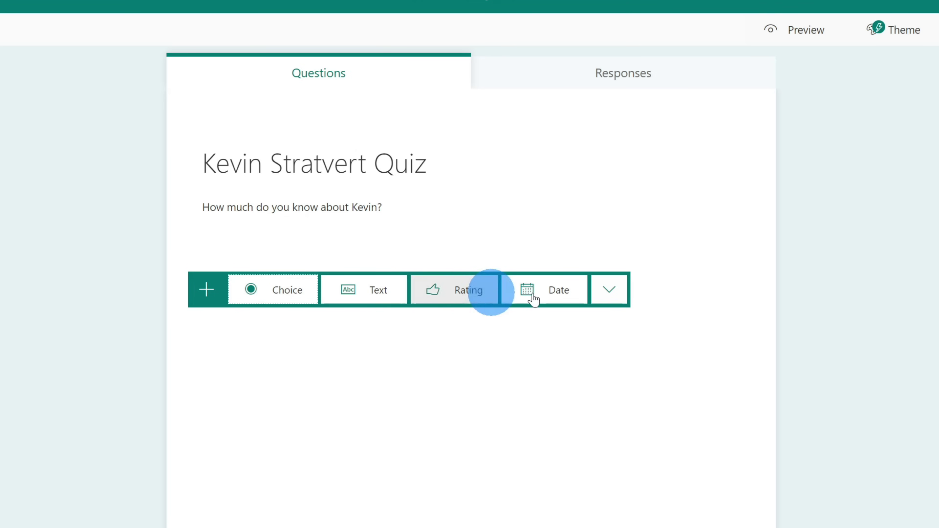
left_click(609, 292)
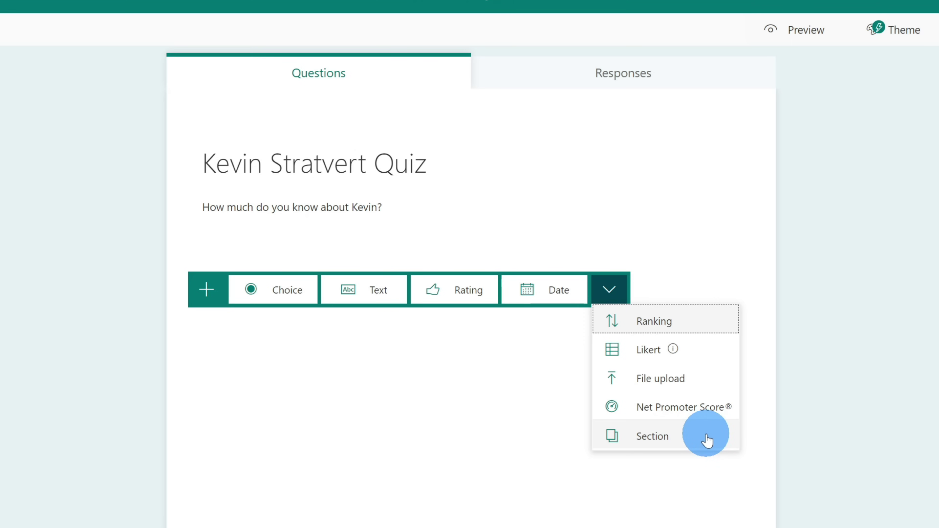
left_click(296, 300)
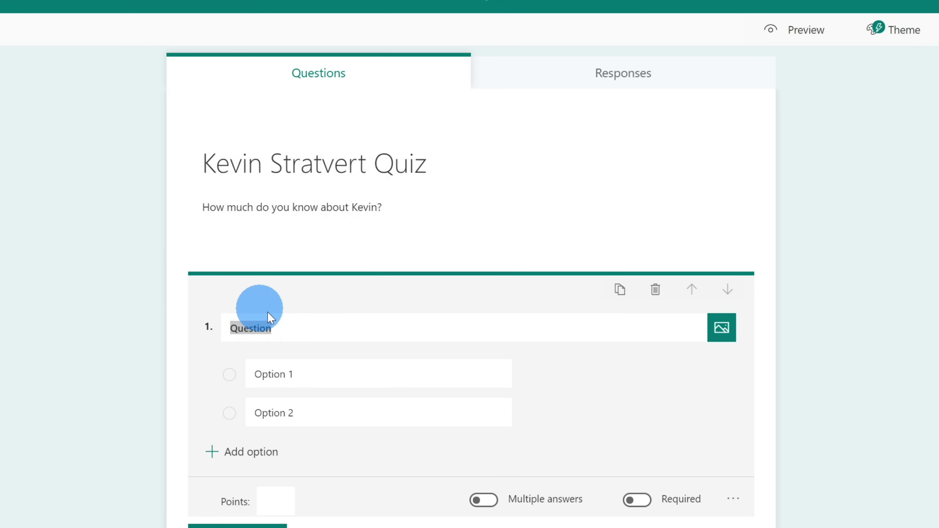
Word question 1 about the presenter's most well-known relative and enter three person-name answer options.
left_click(295, 329)
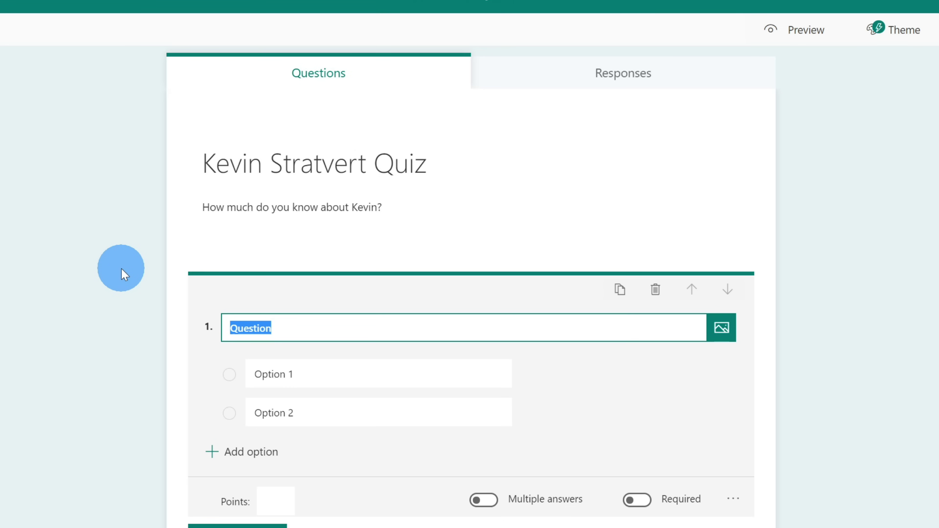
type("Who is Kevin Stratvert's most well-known relative?")
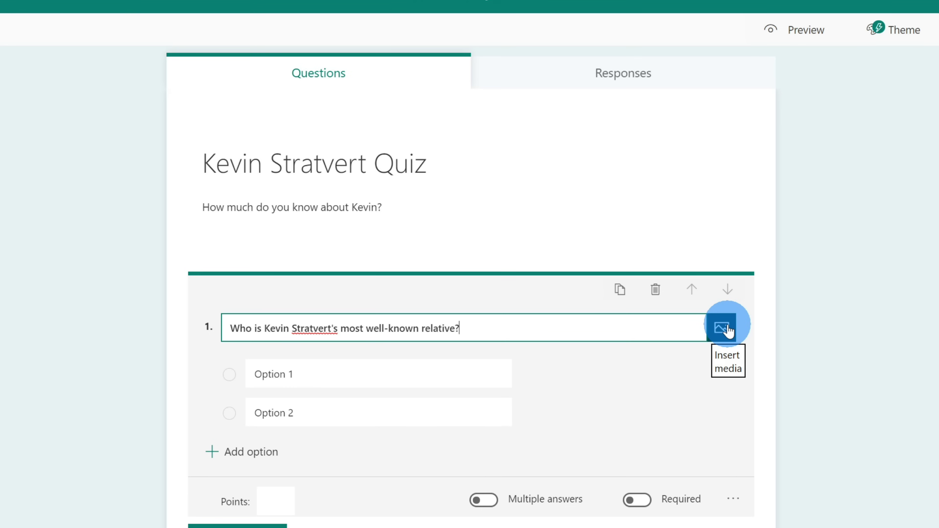
left_click(317, 374)
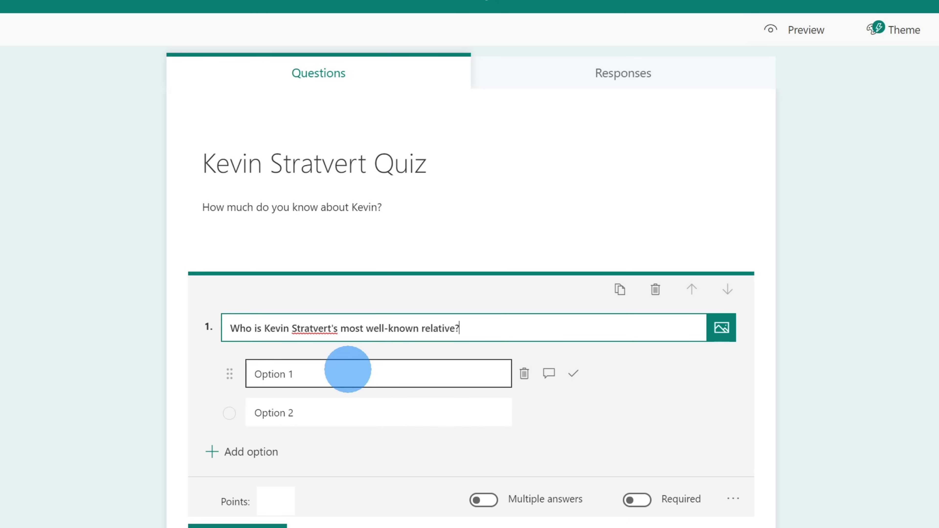
left_click(392, 373)
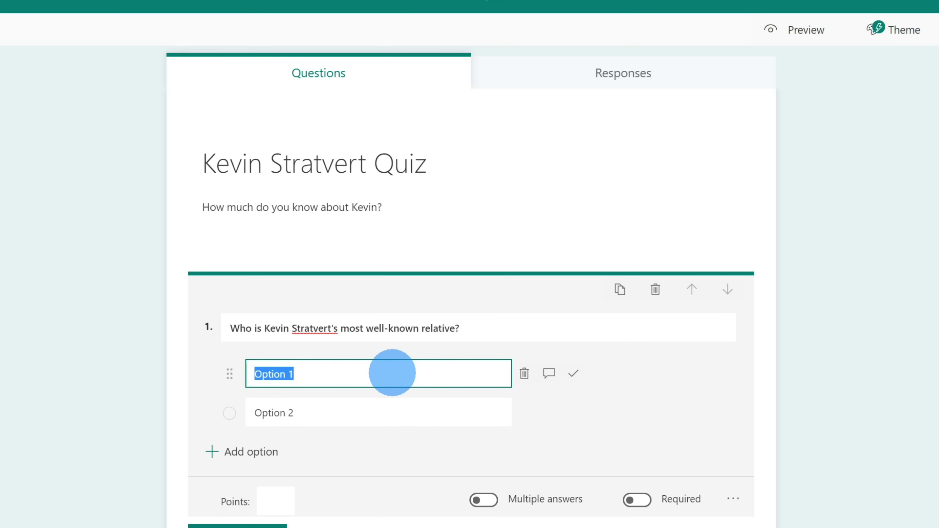
type("Tom Cruise")
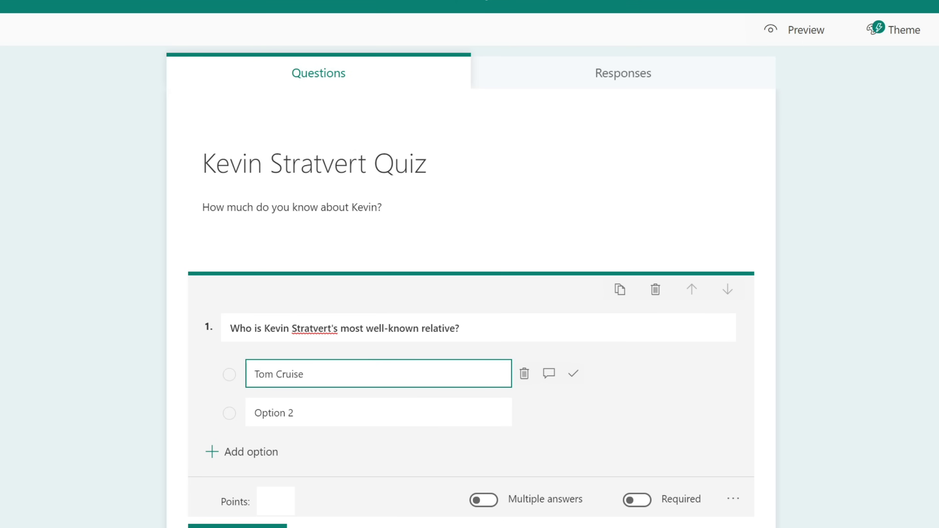
left_click(161, 446)
left_click(373, 411)
type("Winston Groom")
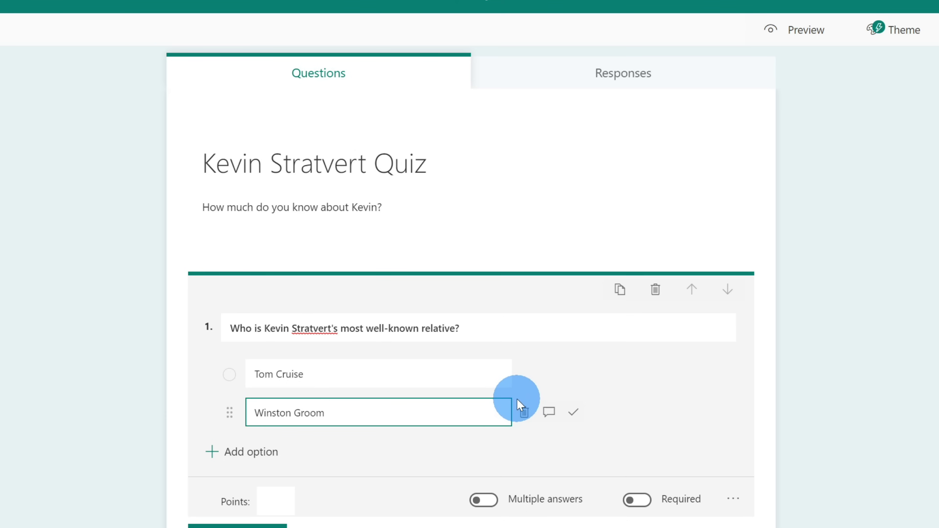
left_click(664, 373)
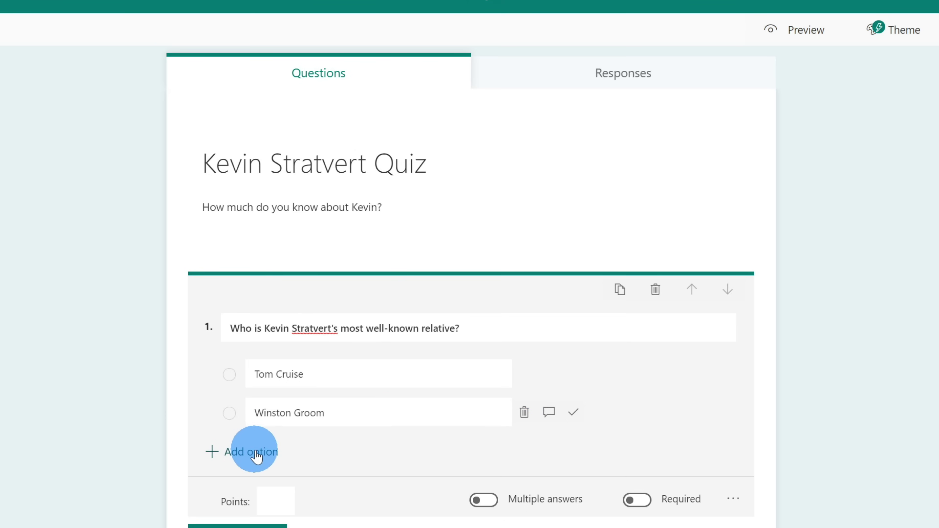
left_click(257, 456)
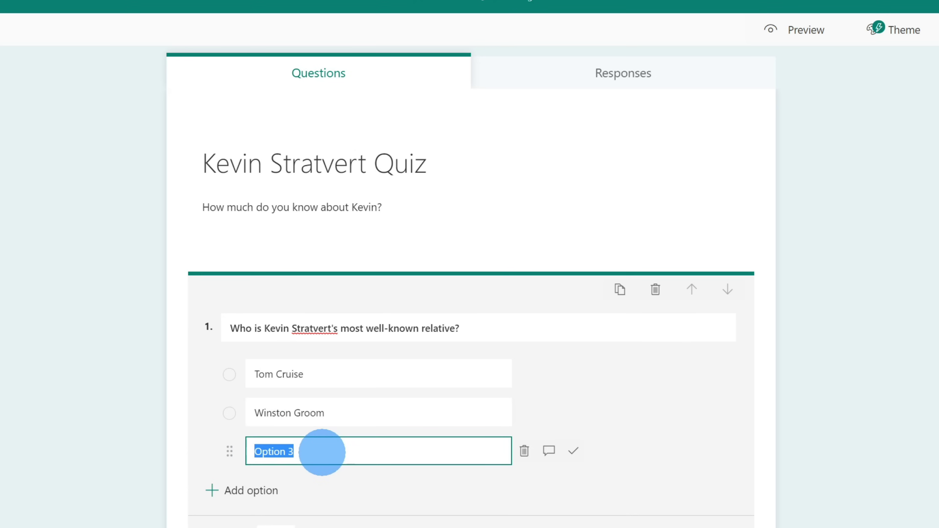
type("Connor Murphy")
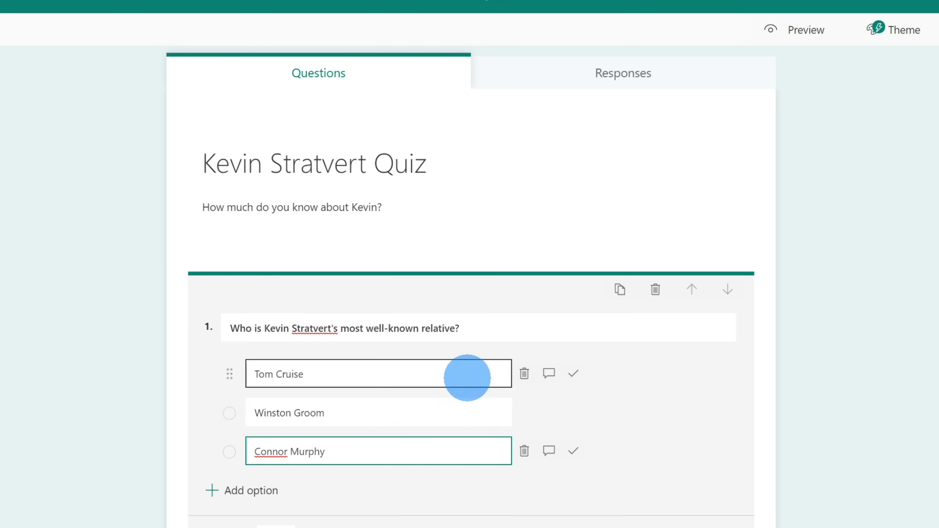
Mark question 1's second option correct and open a feedback field for the first option.
left_click(786, 399)
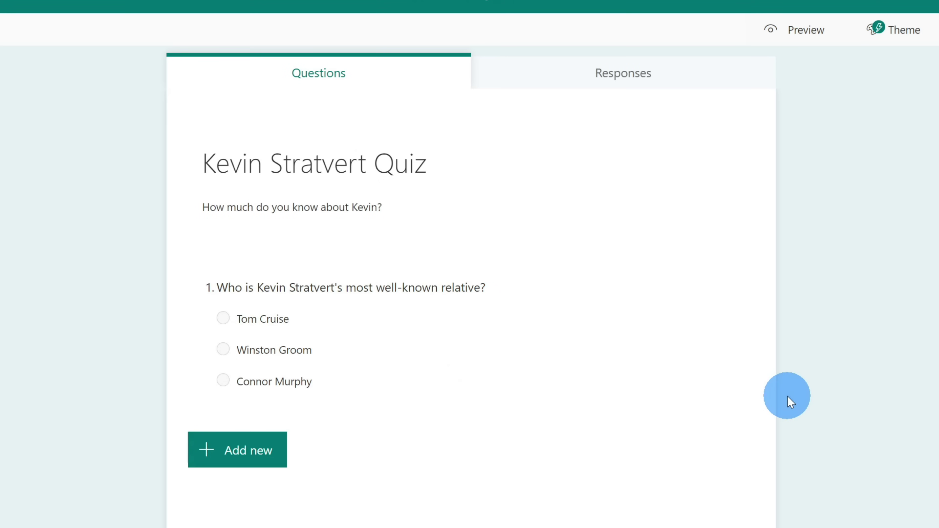
left_click(393, 329)
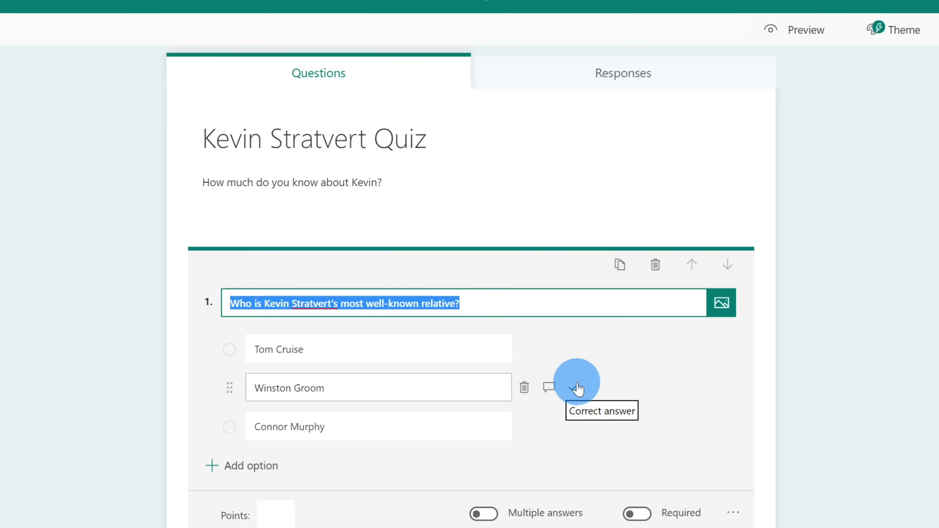
left_click(579, 392)
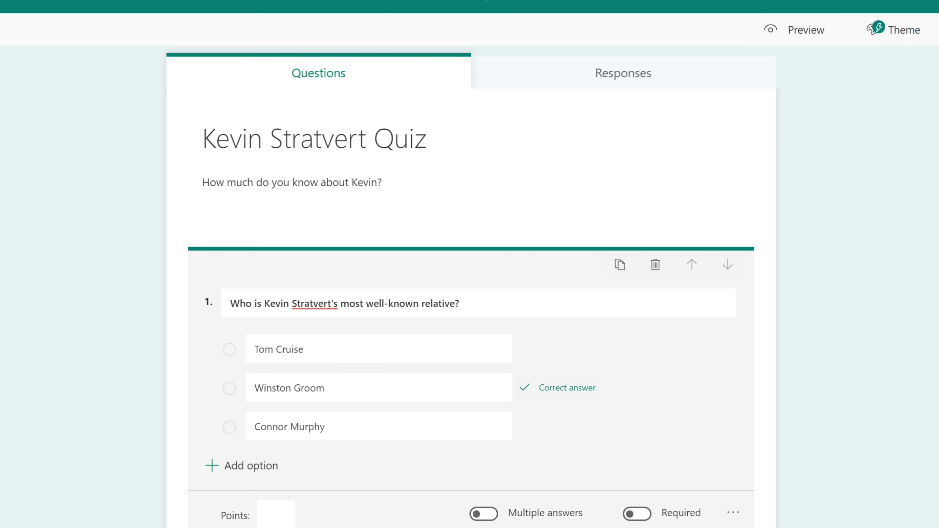
mouse_move(643, 361)
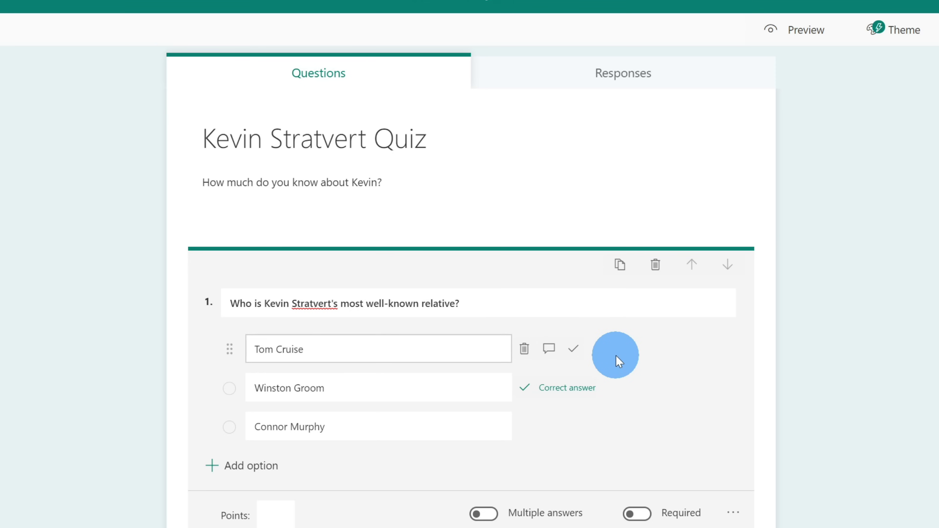
left_click(549, 352)
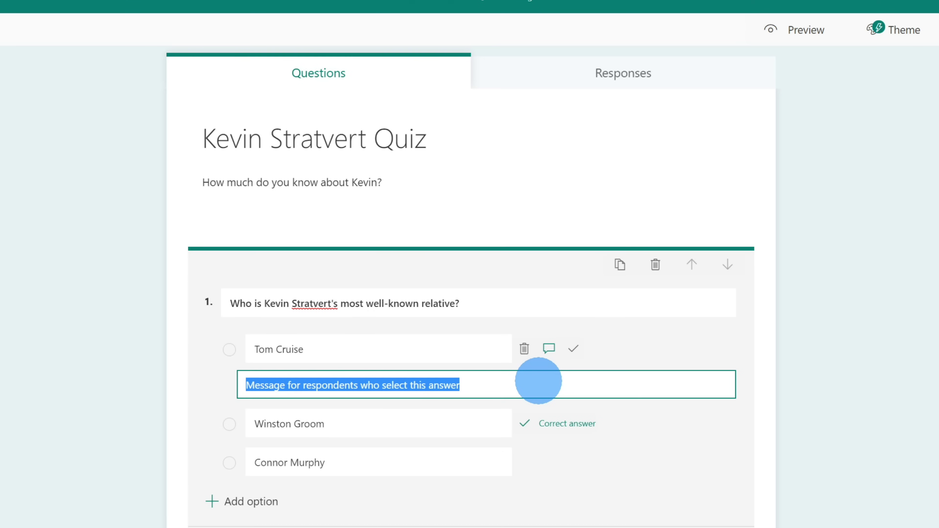
Give the first option the feedback 'I wish! Check the author of Forrest Gump' and set question 1's points.
type("I wish! Check the author of Forrest Gump")
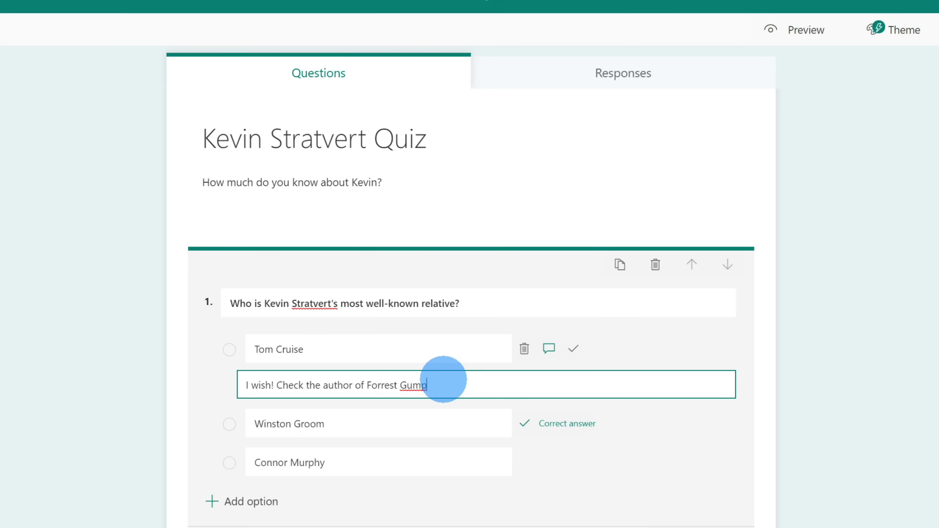
scroll(352, 366, "down", 2)
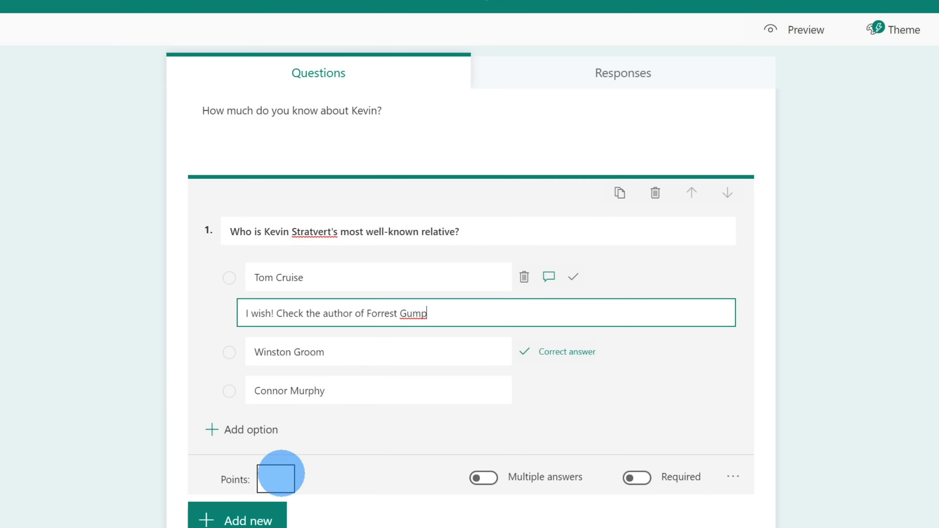
left_click(276, 478)
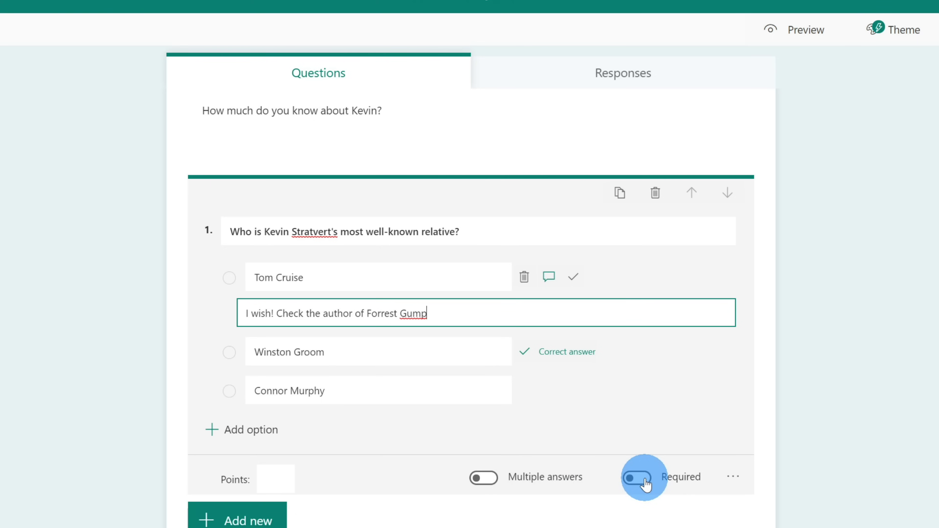
Check question 1's extra settings, collapse the question, and start adding a new question.
left_click(731, 482)
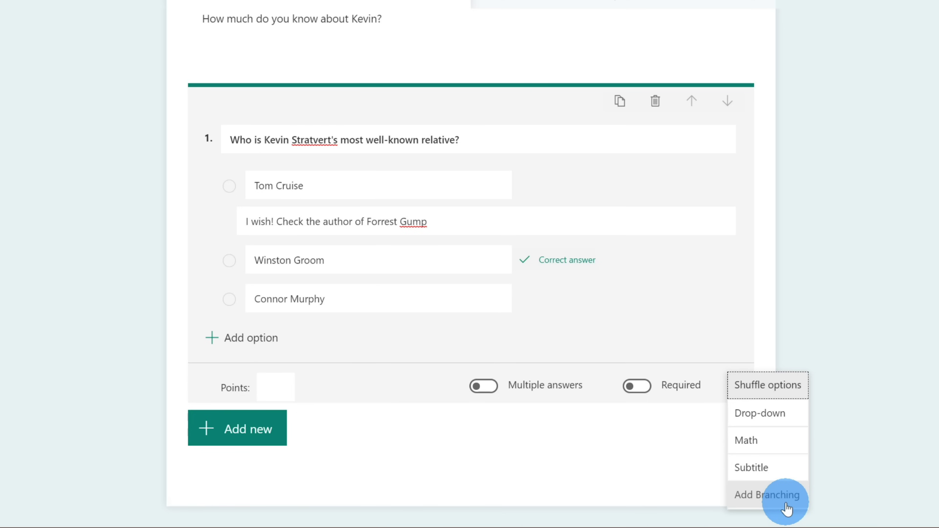
left_click(859, 293)
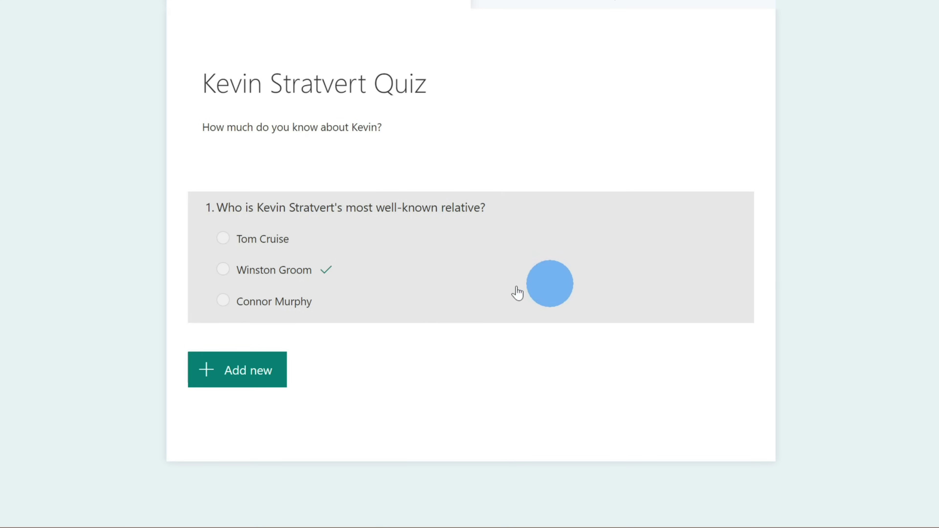
left_click(247, 387)
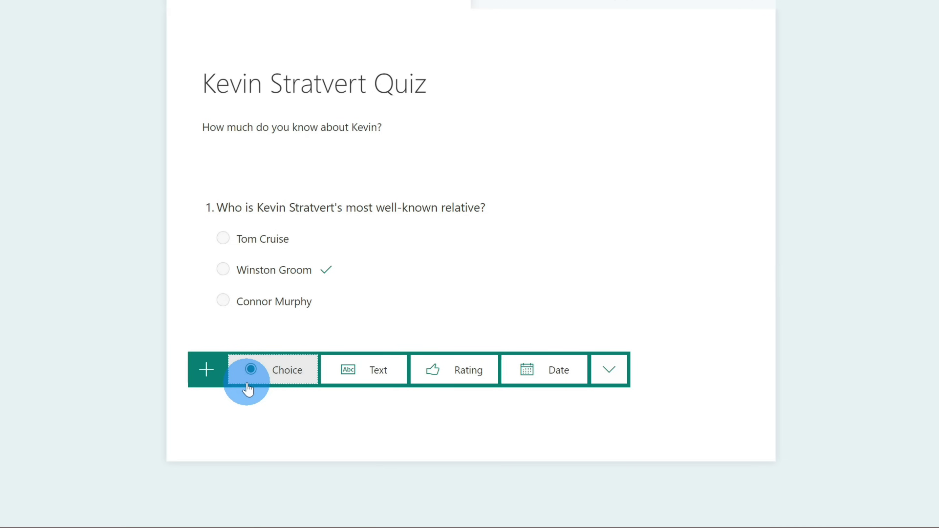
Add question 2 on when the presenter hit 100K subscribers, with 6/6/2020 marked correct.
left_click(268, 384)
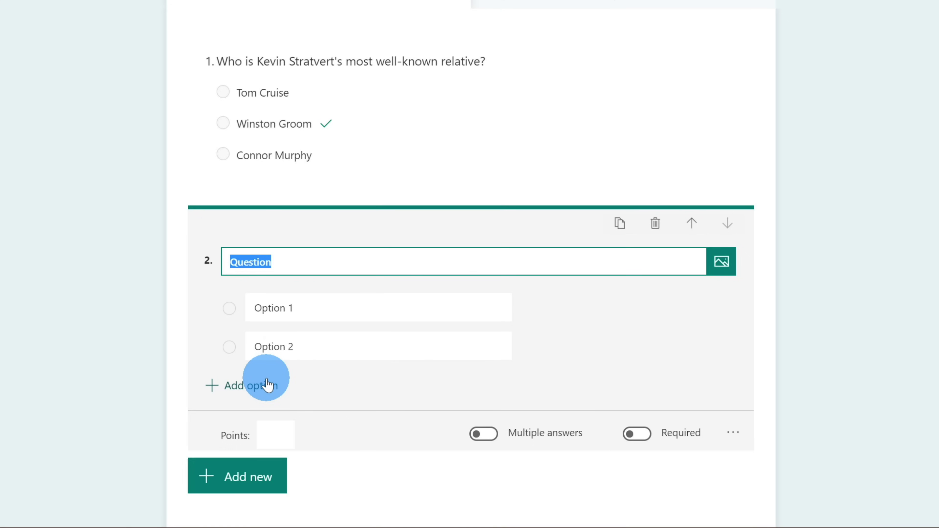
type("When did Kevin hit 100K subscribers?")
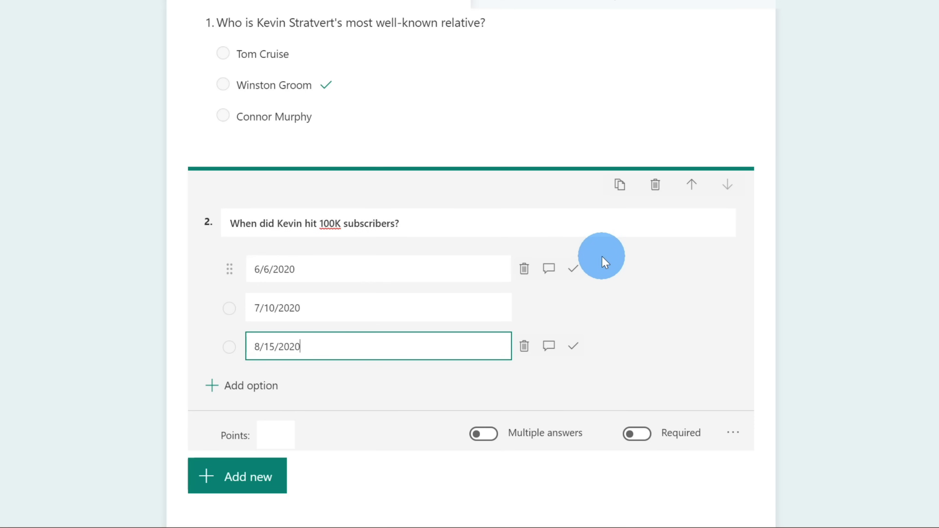
left_click(572, 269)
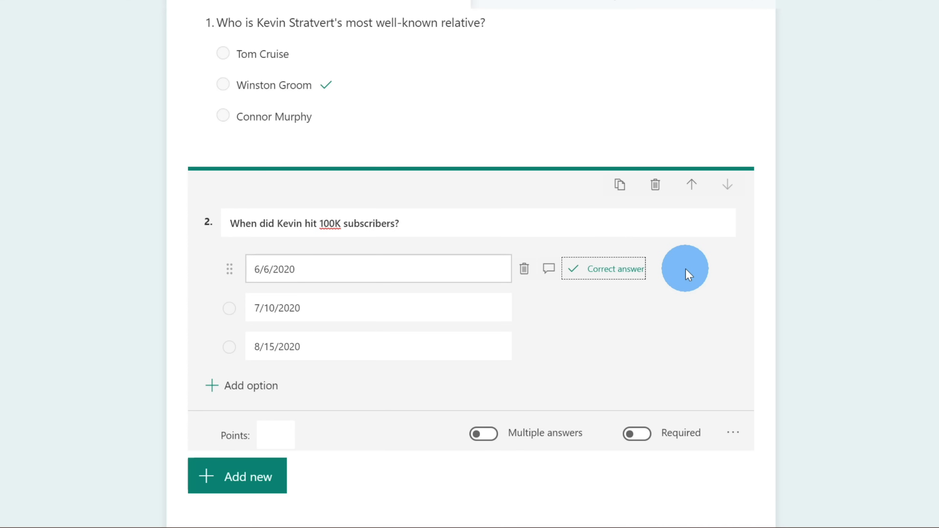
left_click(685, 269)
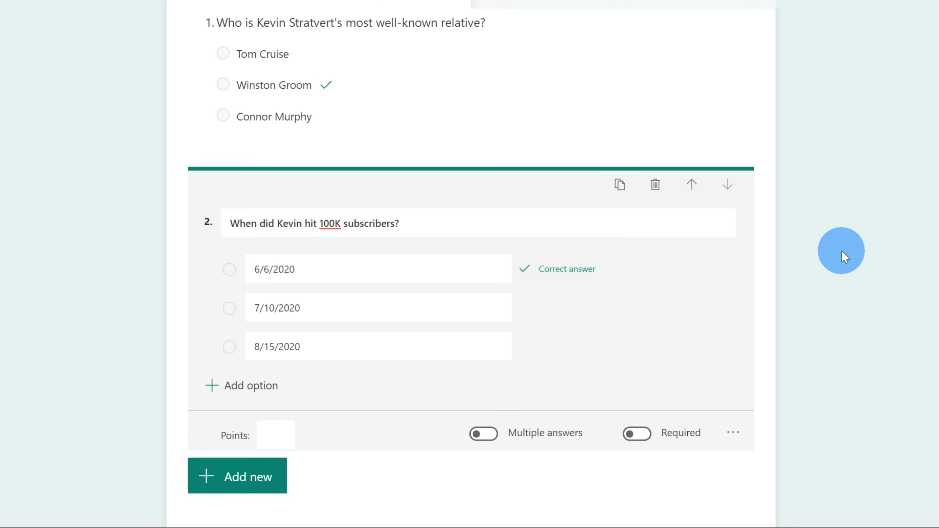
scroll(841, 251, "down", 1)
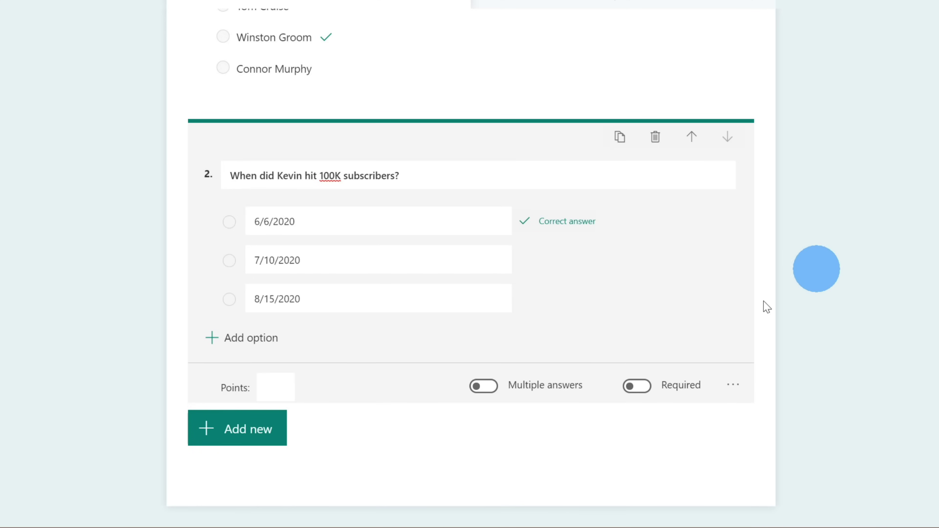
Add required question 3, 'Who is your favorite YouTuber?', with the presenter's name as its single option.
left_click(238, 431)
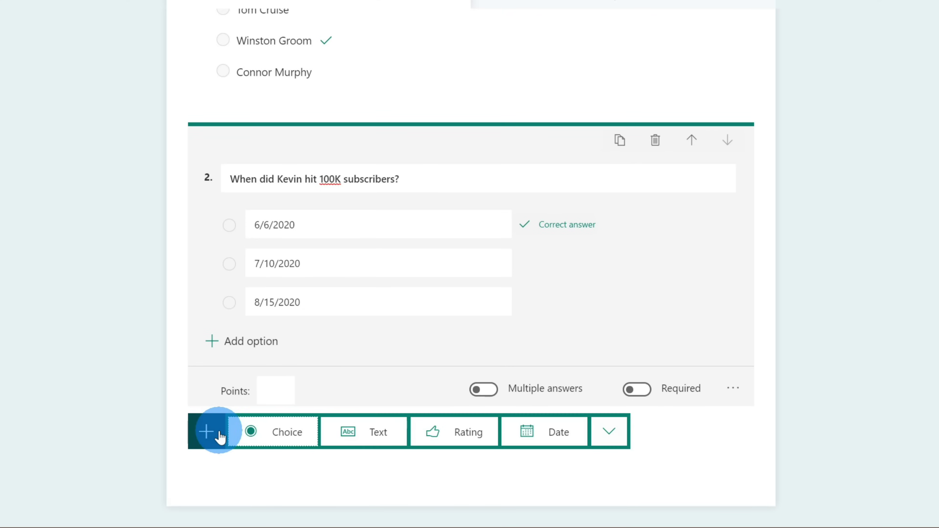
left_click(270, 440)
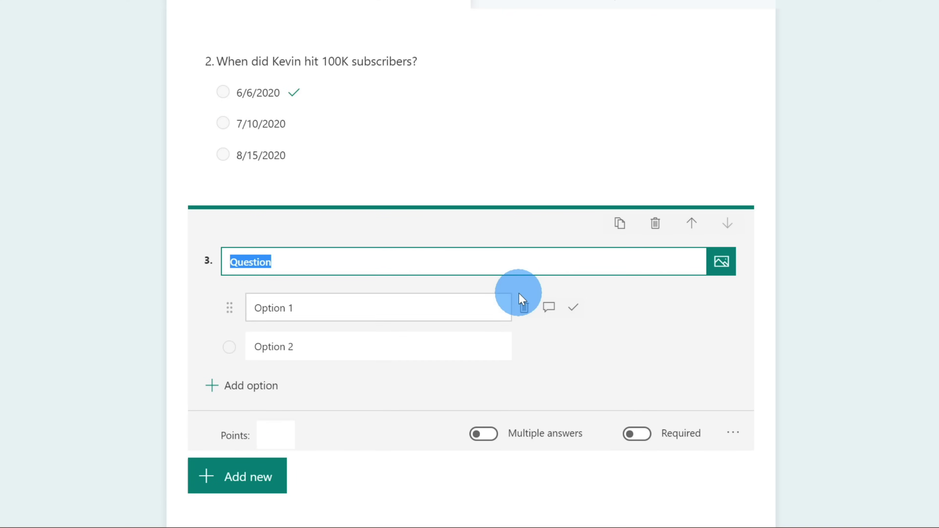
type("Who is your favorite YouTuber?")
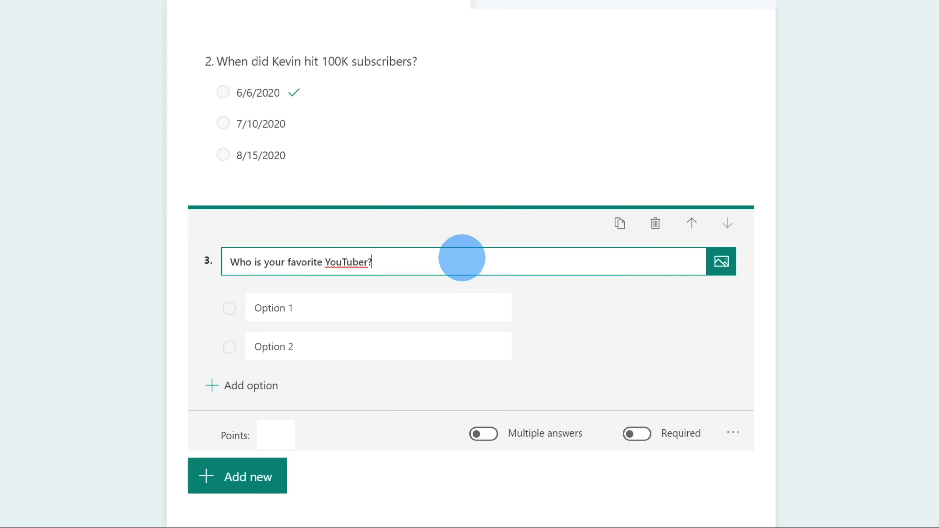
left_click(434, 315)
type("Kevin Stratvert")
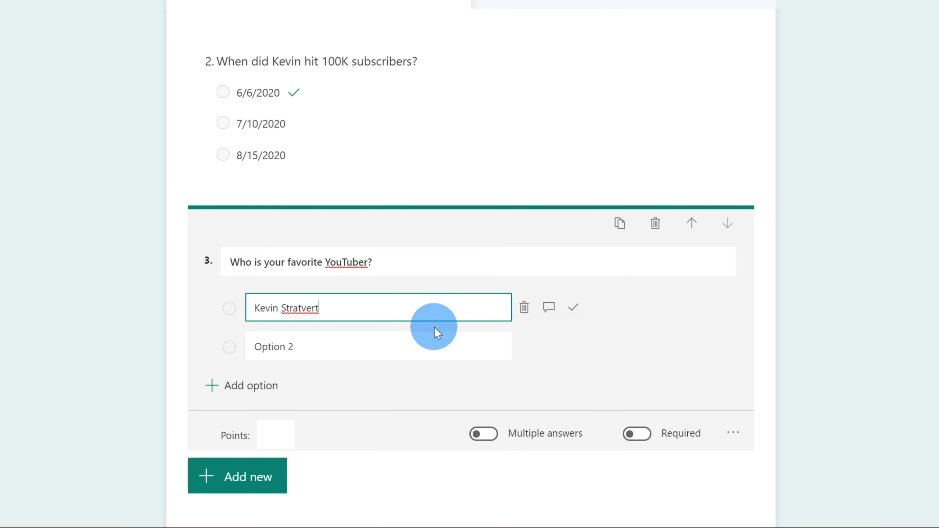
left_click(523, 348)
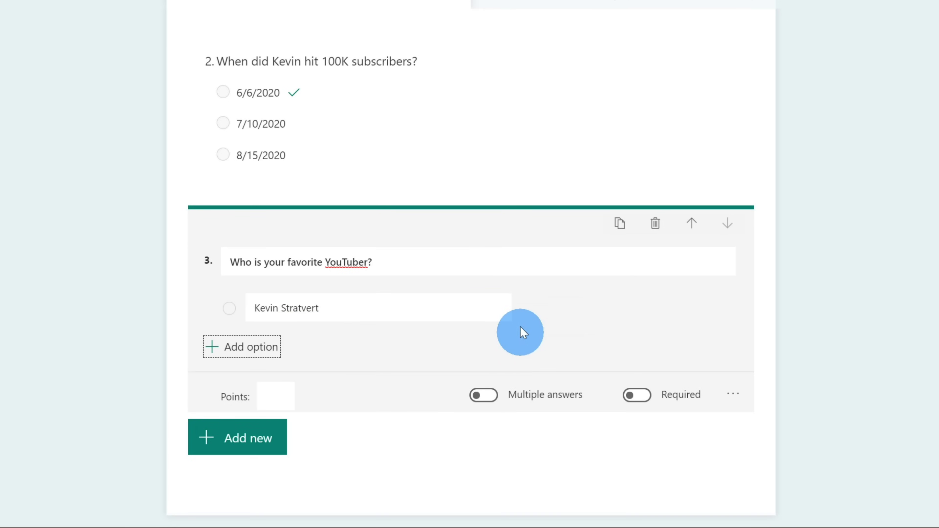
mouse_move(427, 312)
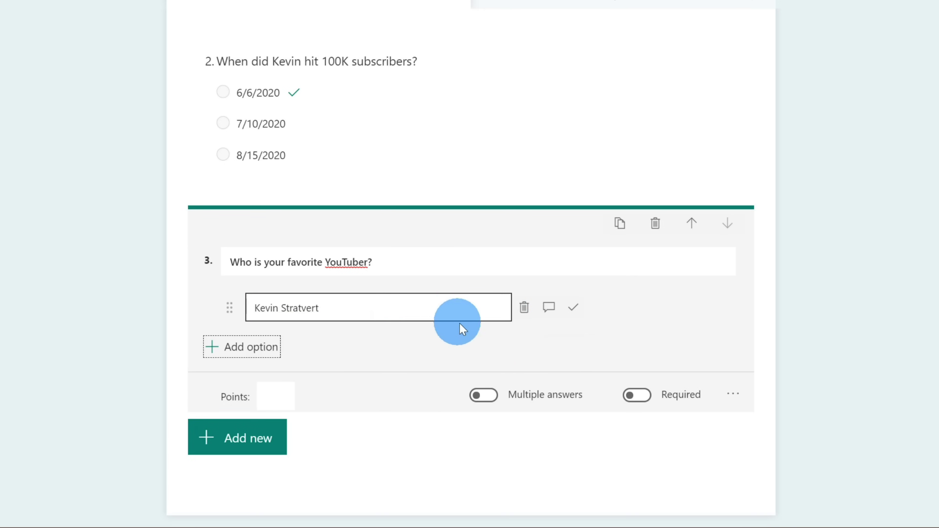
left_click(636, 395)
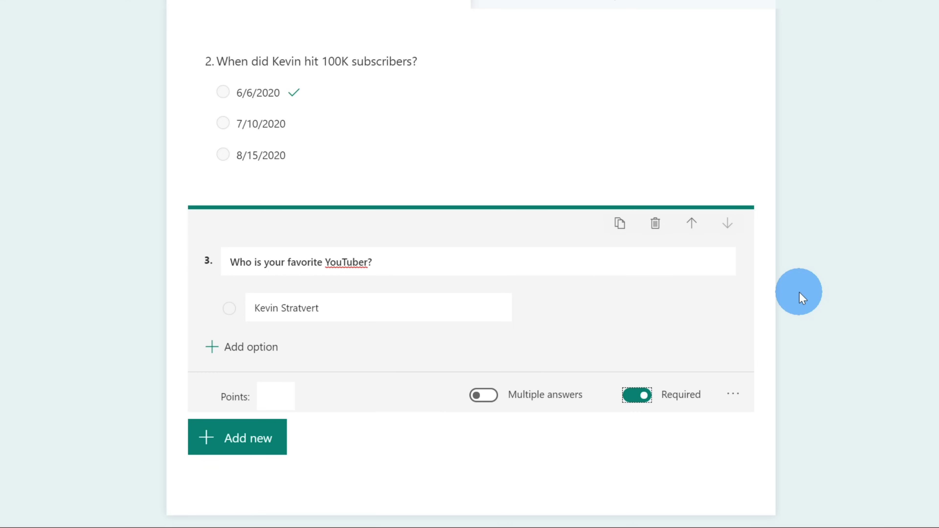
scroll(893, 287, "up", 4)
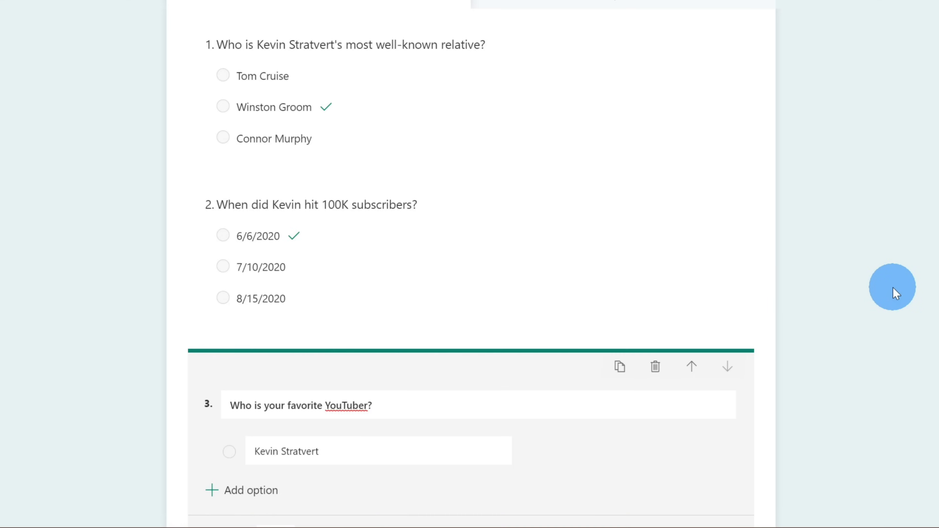
scroll(896, 293, "up", 5)
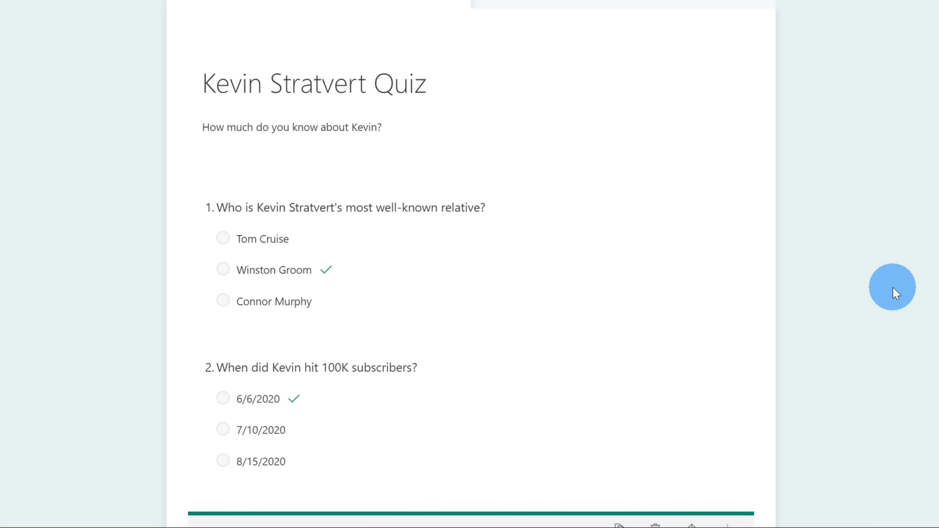
scroll(896, 293, "down", 9)
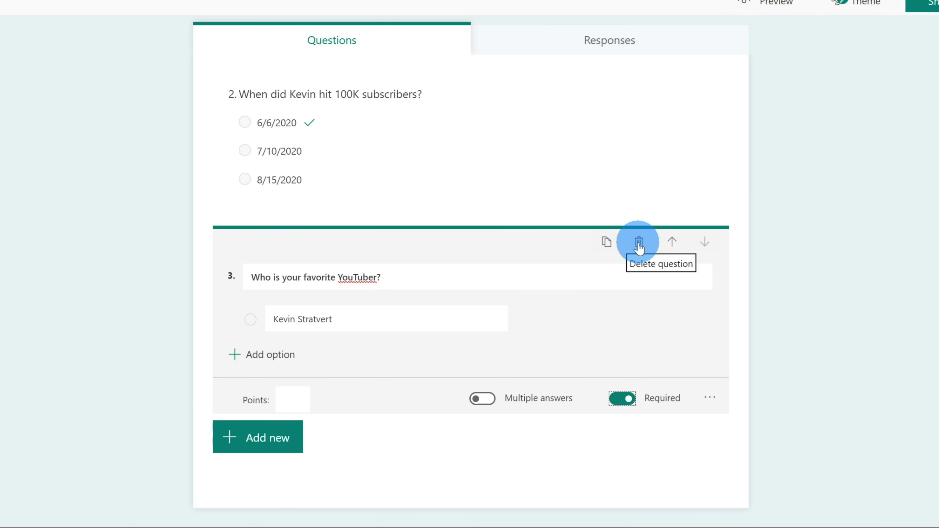
left_click(672, 242)
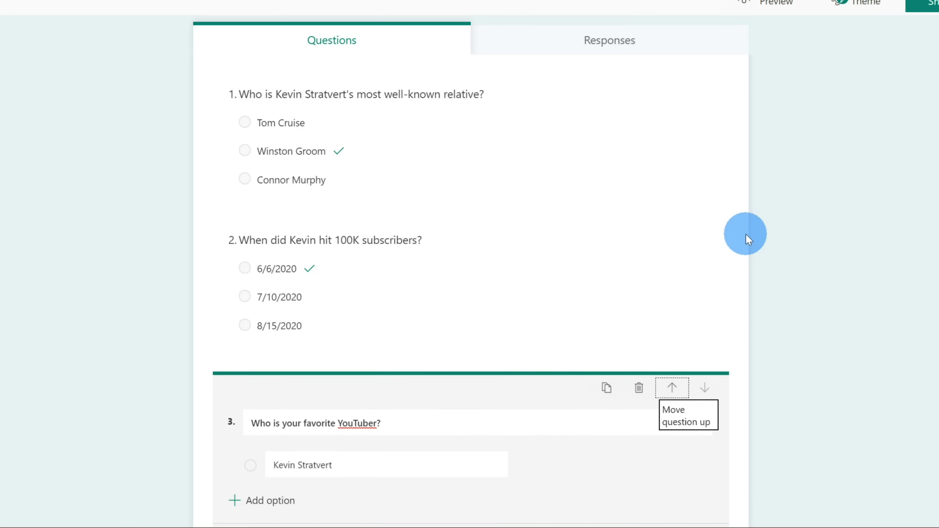
scroll(744, 231, "down", 4)
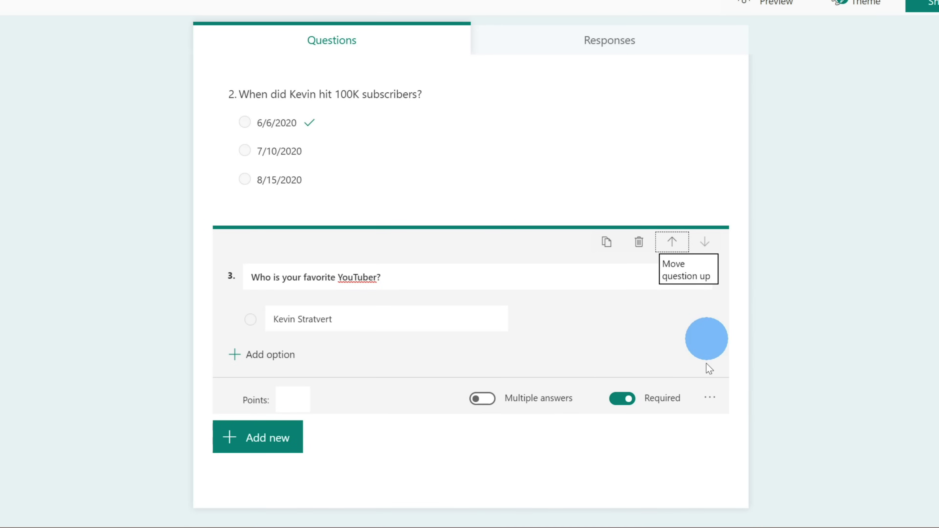
left_click(762, 314)
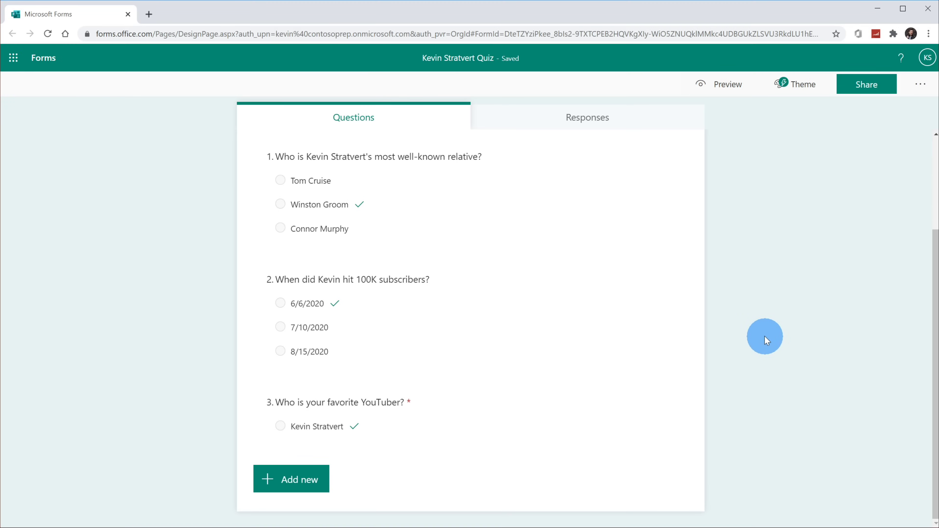
Preview the three-question quiz in the mobile layout, then return to the computer layout.
left_click(723, 94)
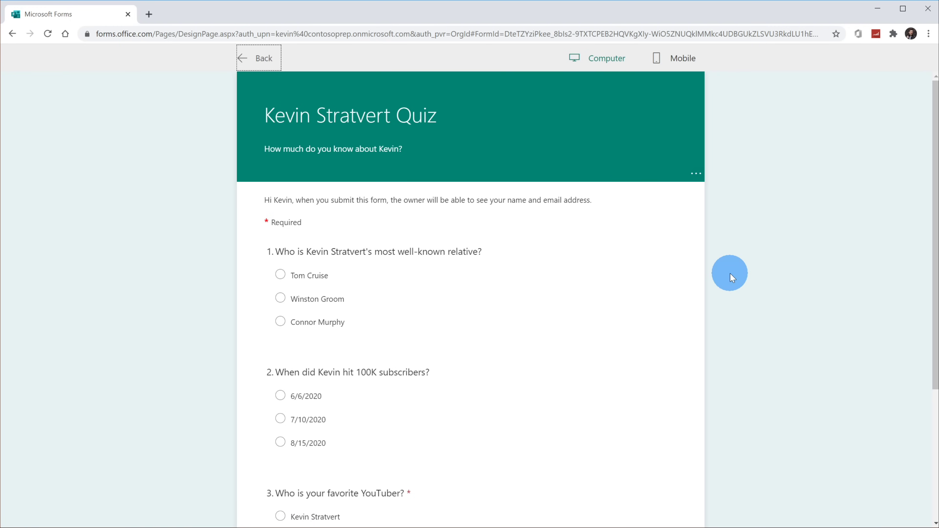
left_click(676, 64)
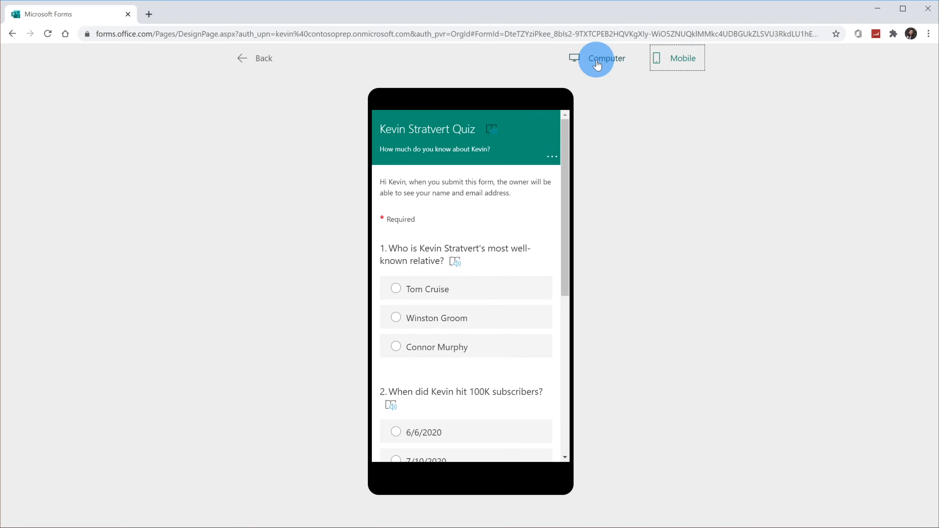
left_click(597, 63)
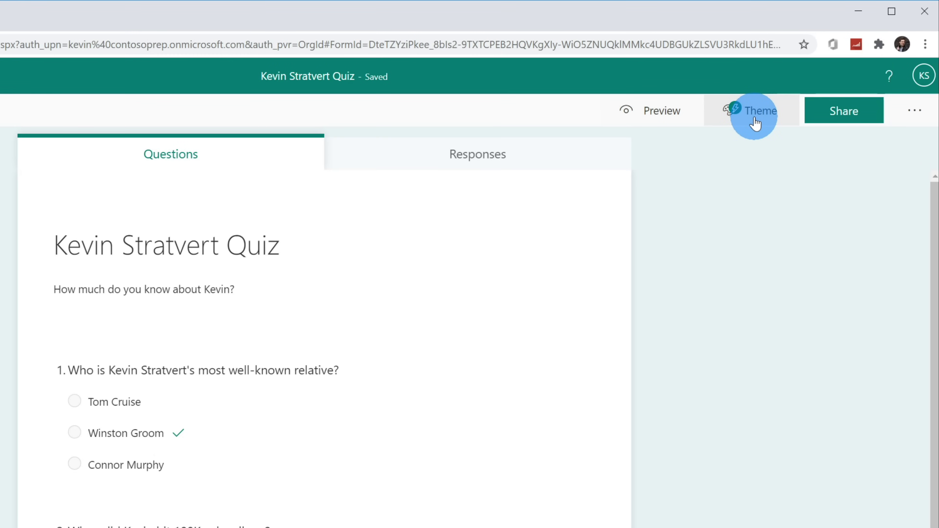
Apply the students-in-a-library photo theme to the quiz and close the theme ideas.
left_click(755, 124)
scroll(928, 199, "down", 1)
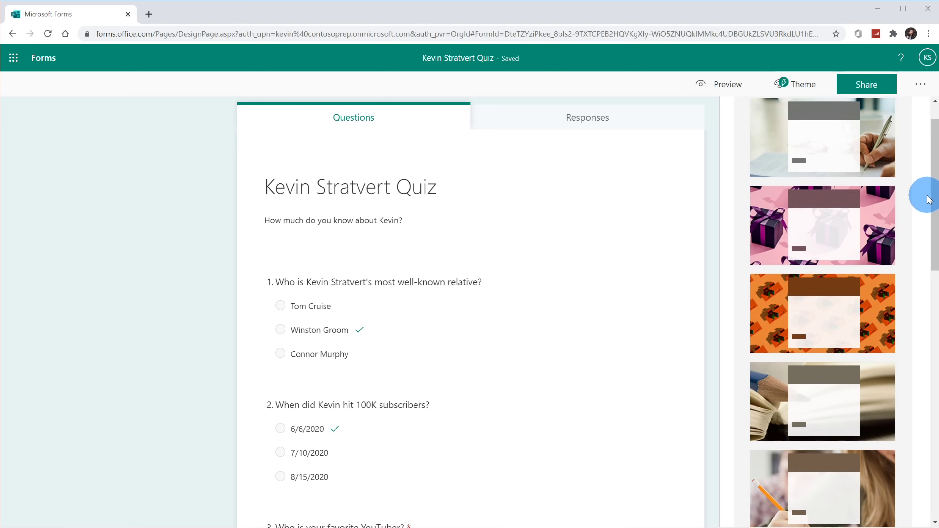
scroll(929, 200, "down", 5)
scroll(929, 200, "up", 6)
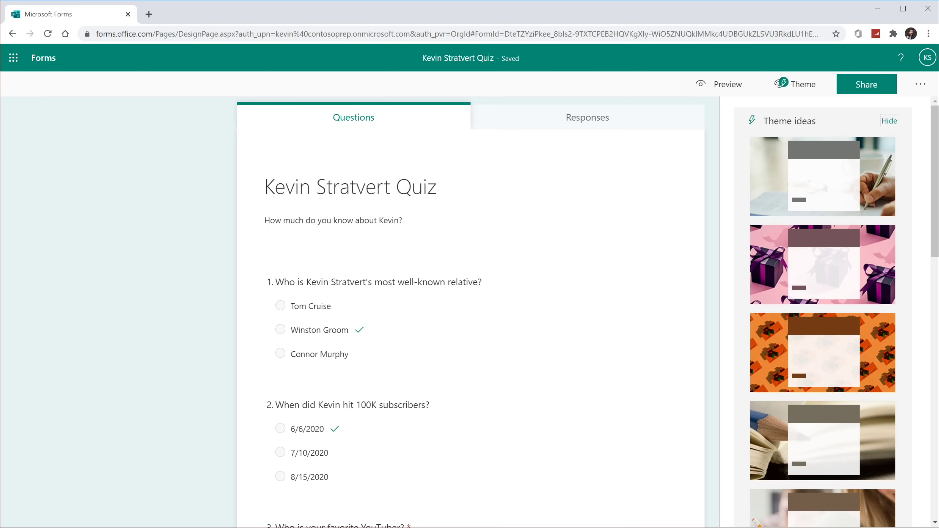
scroll(905, 239, "down", 8)
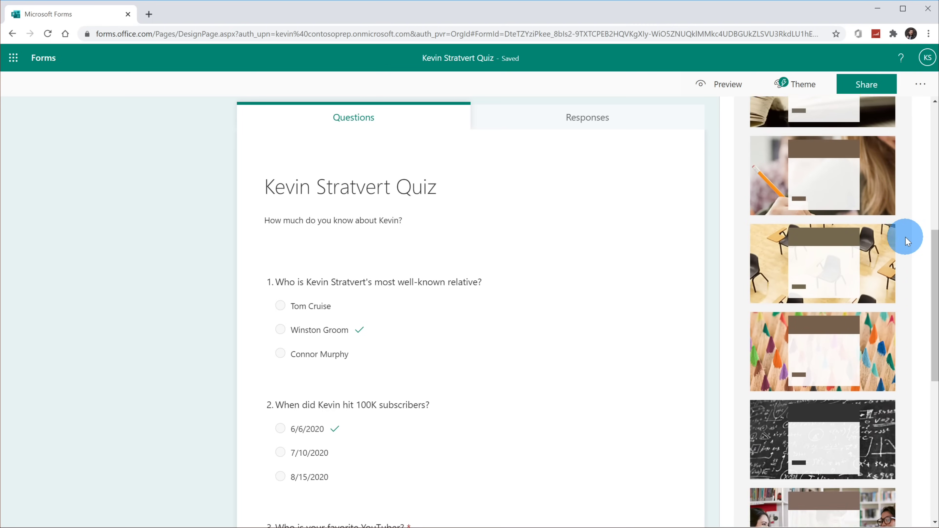
scroll(905, 241, "down", 3)
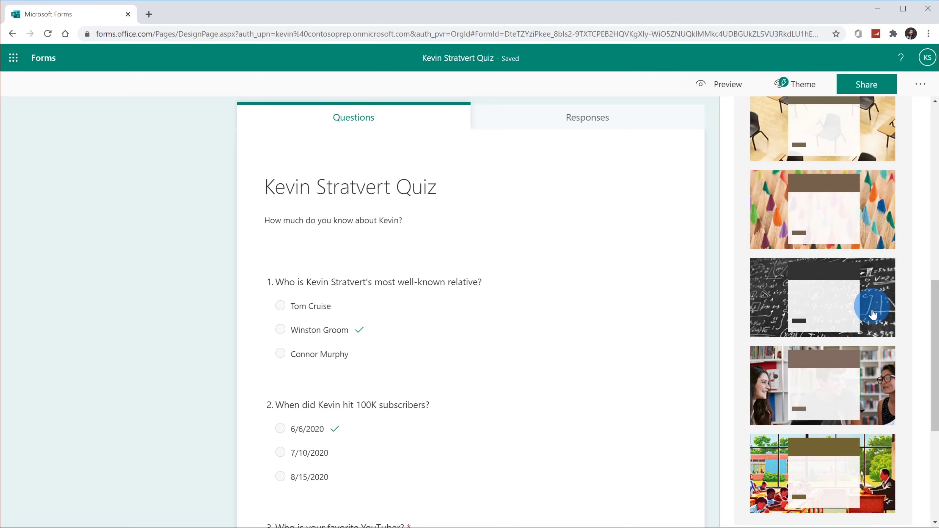
left_click(858, 414)
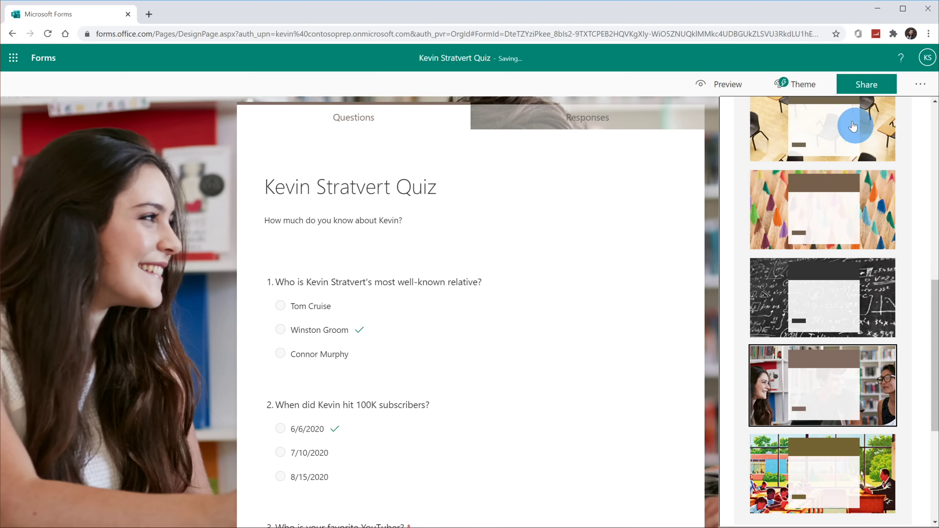
left_click(806, 96)
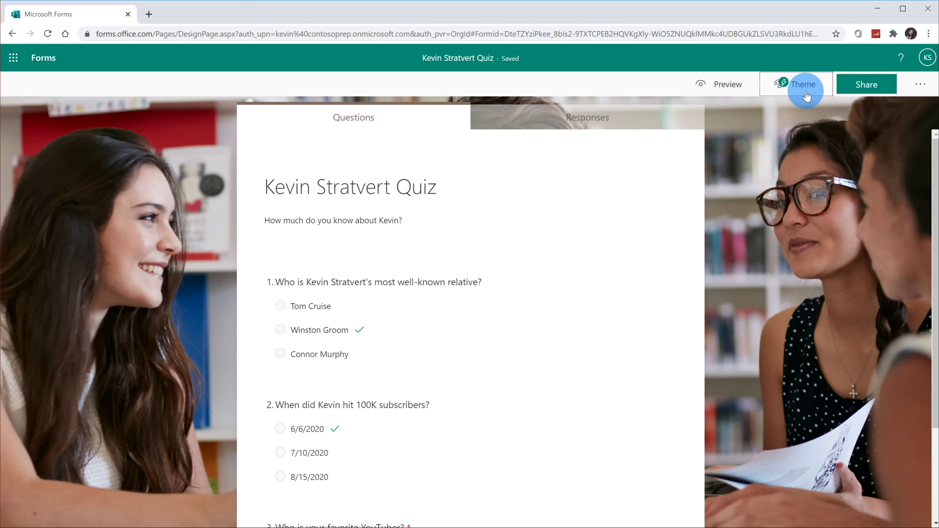
Show the quiz's sharing options, including its QR code, then close them.
left_click(864, 90)
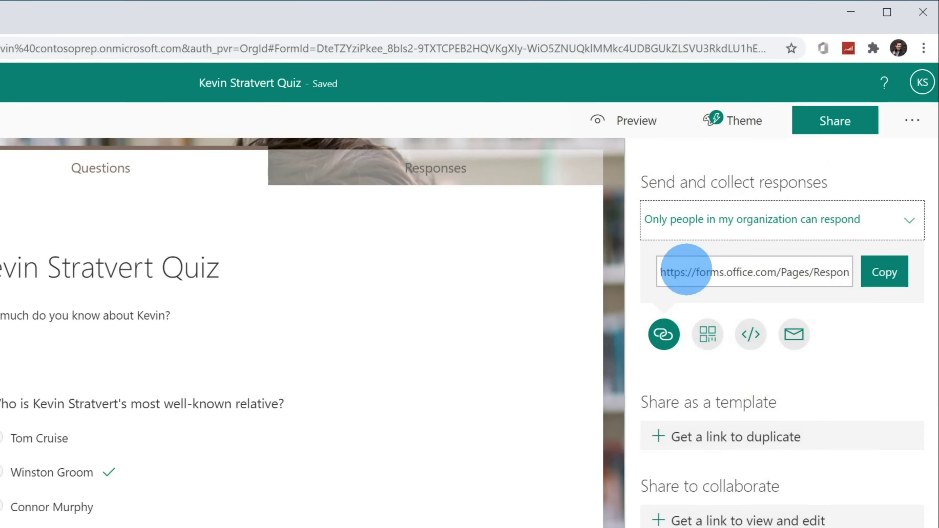
left_click(706, 337)
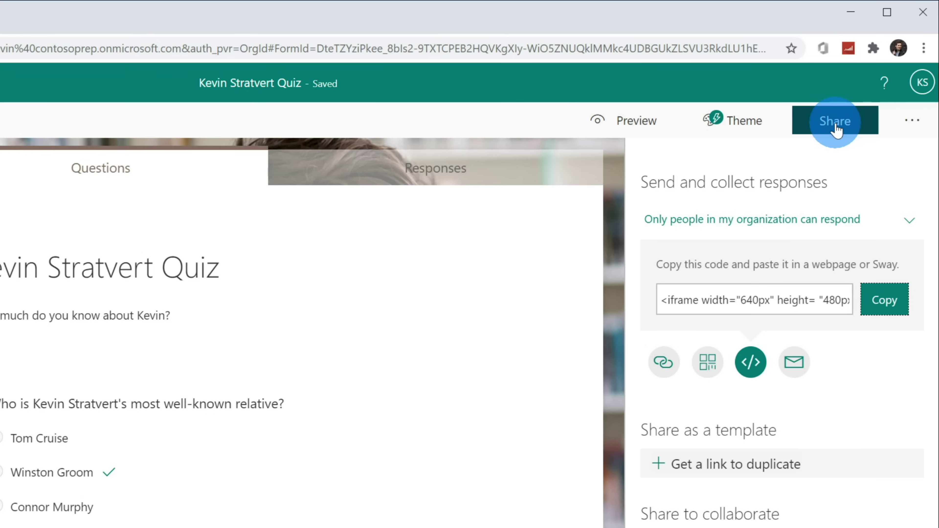
left_click(835, 121)
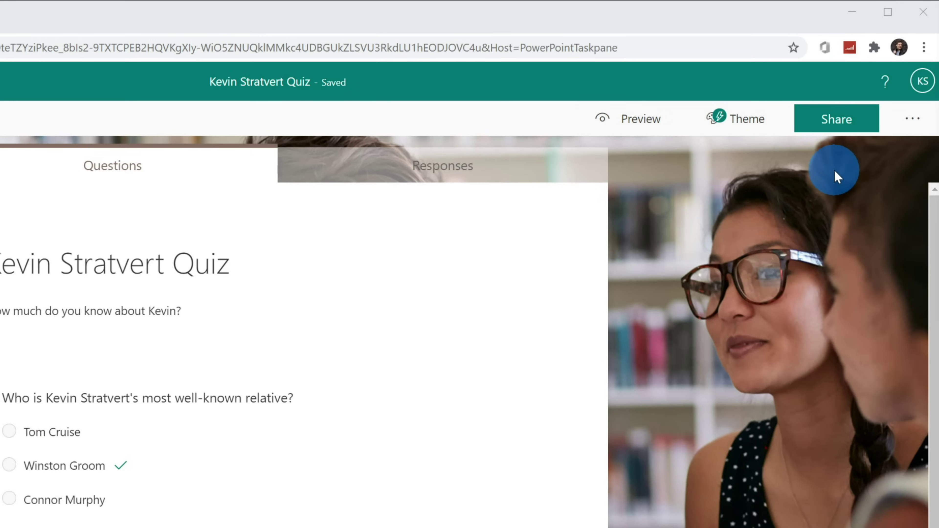
Open the quiz Settings from the extra options menu and scroll through the response options.
left_click(907, 127)
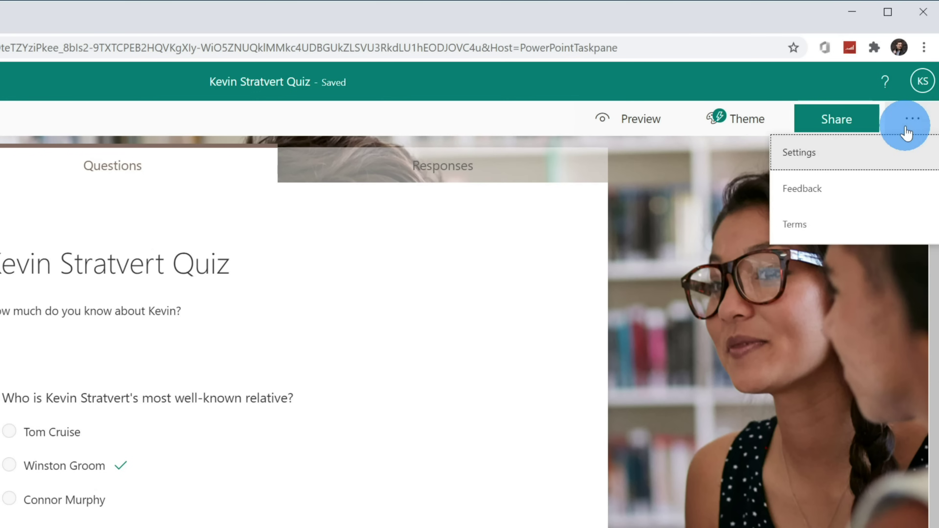
left_click(895, 162)
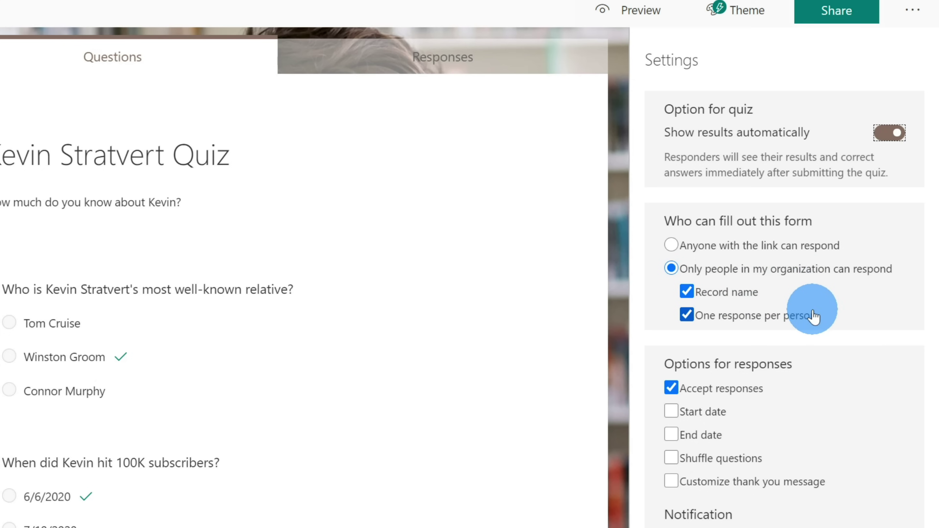
scroll(857, 321, "down", 3)
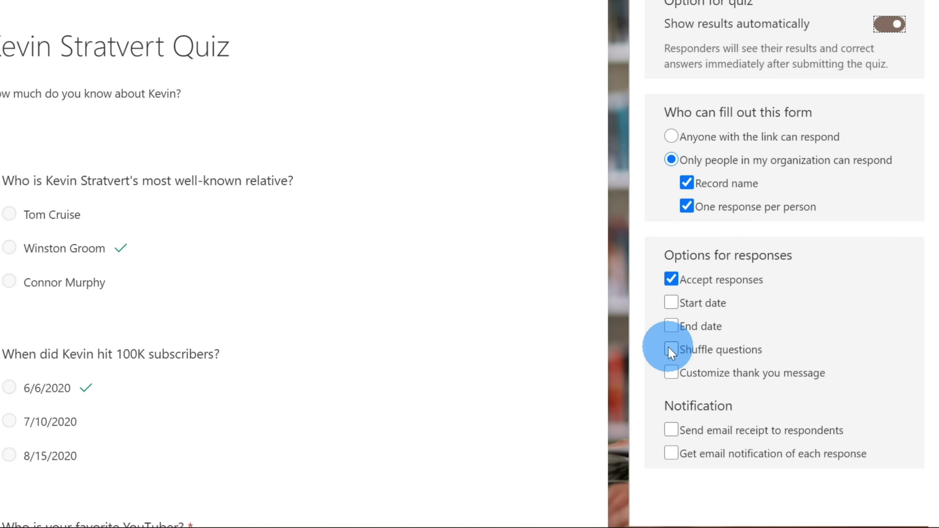
left_click(671, 349)
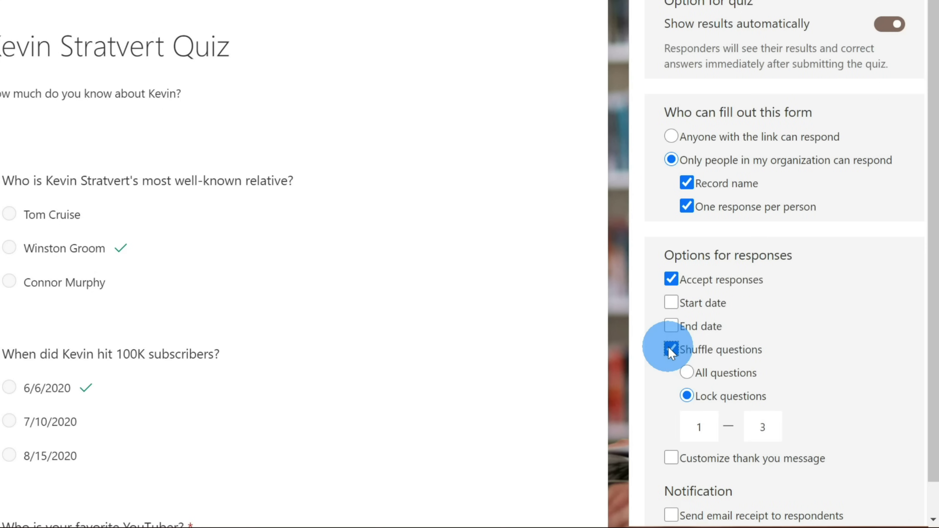
scroll(836, 340, "down", 1)
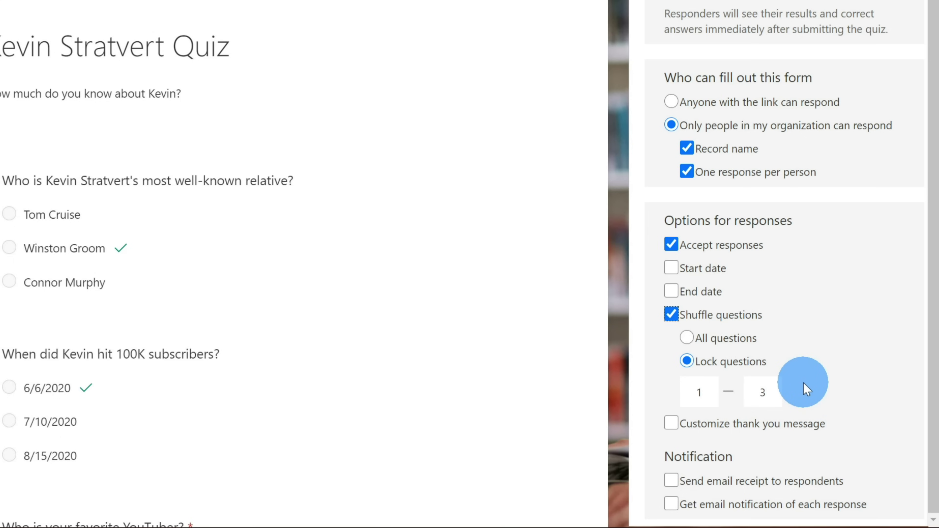
key("space")
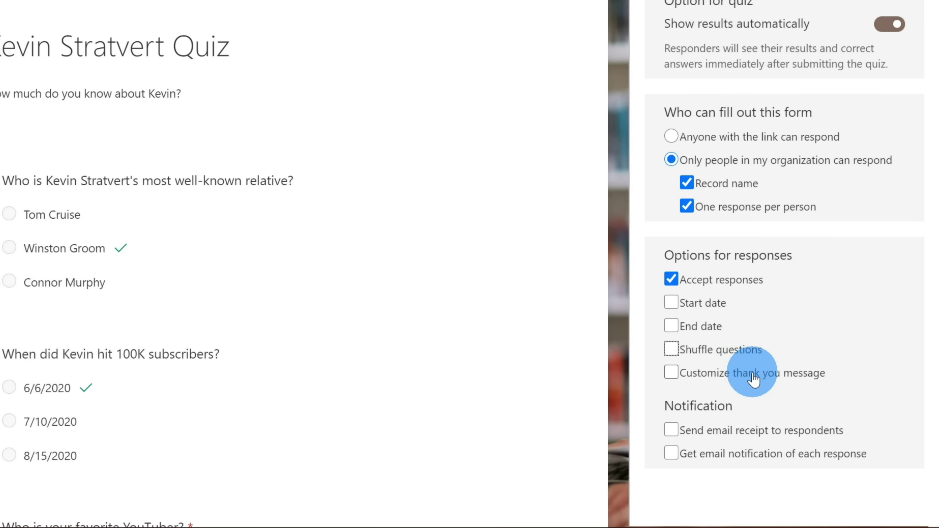
Enable a custom thank-you message thanking respondents for participating in the trivia quiz.
left_click(756, 378)
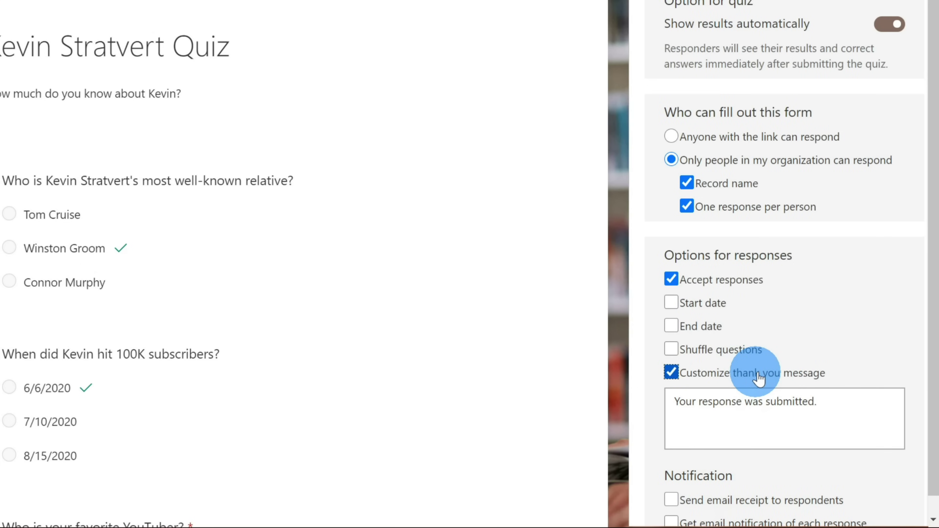
scroll(847, 367, "down", 1)
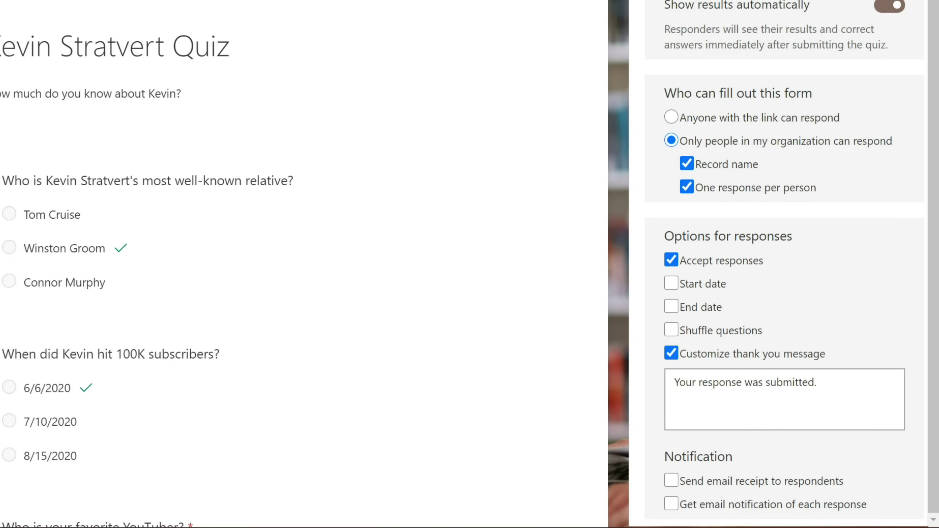
left_click(839, 395)
type("Thanks for participating in the Kevin trivia quiz!")
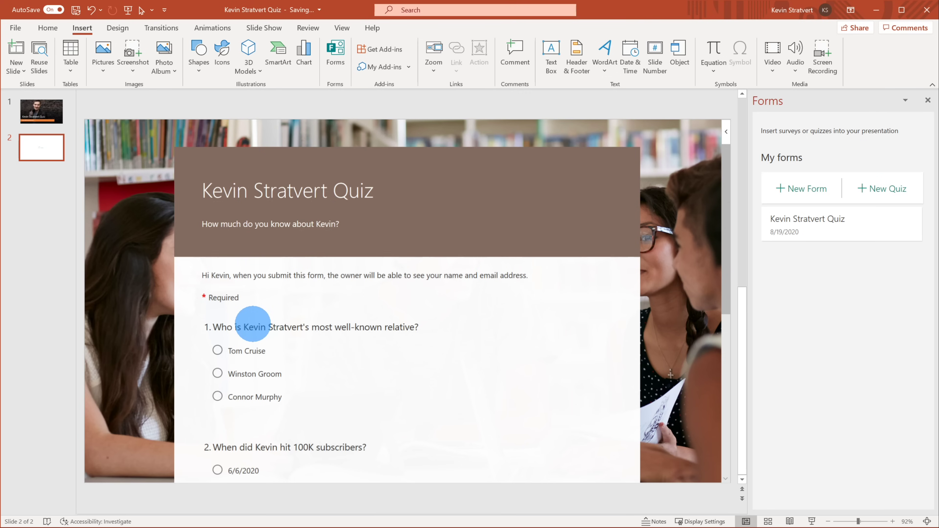
Activate the library-themed quiz embedded on slide 2 in PowerPoint.
left_click(147, 288)
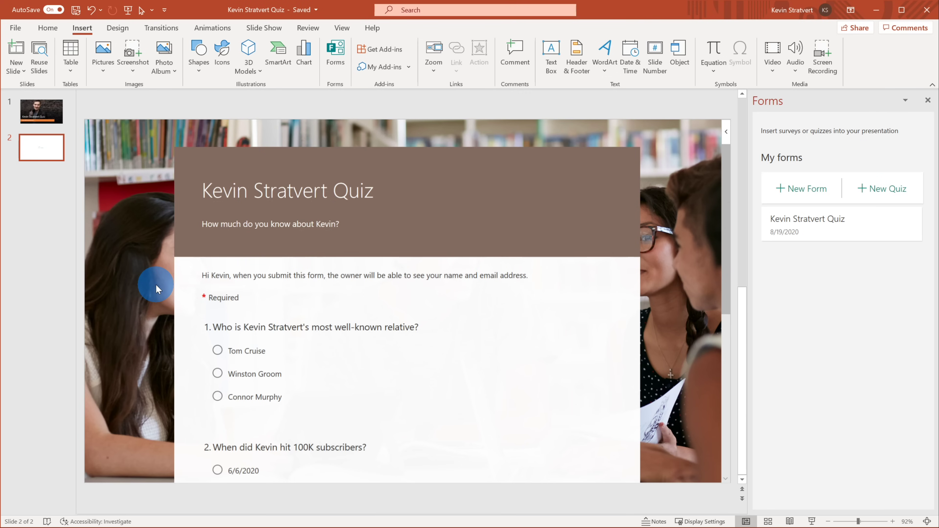
Answer question 1 with the wrong first option, question 2 with 6/6/2020, question 3's only option, and submit.
scroll(155, 284, "down", 2)
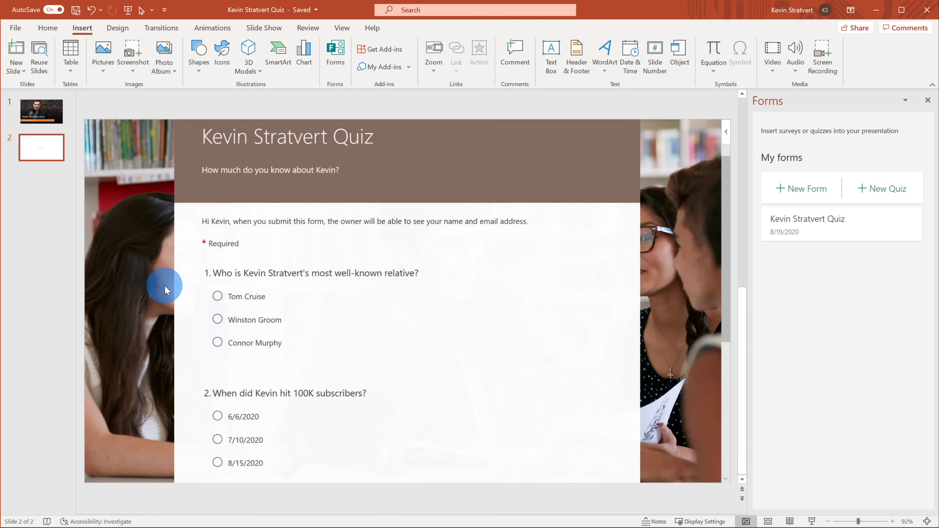
left_click(217, 319)
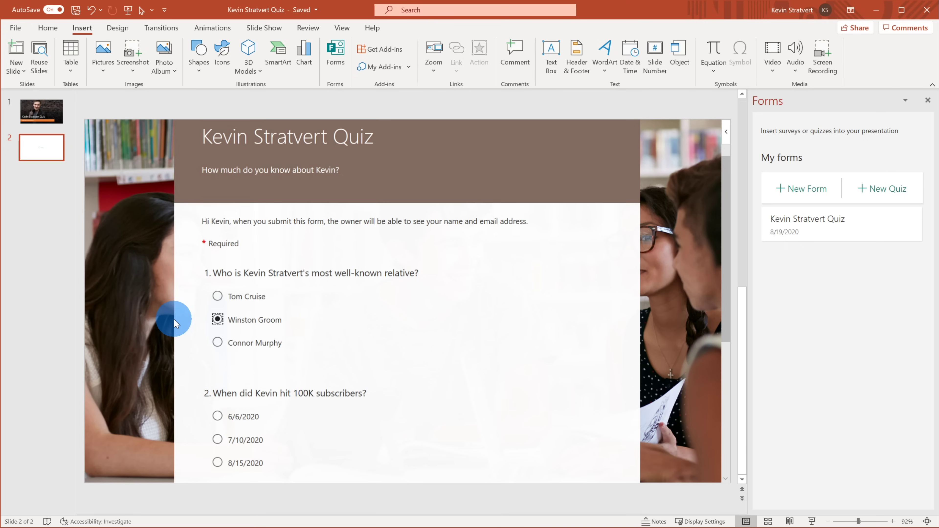
left_click(217, 297)
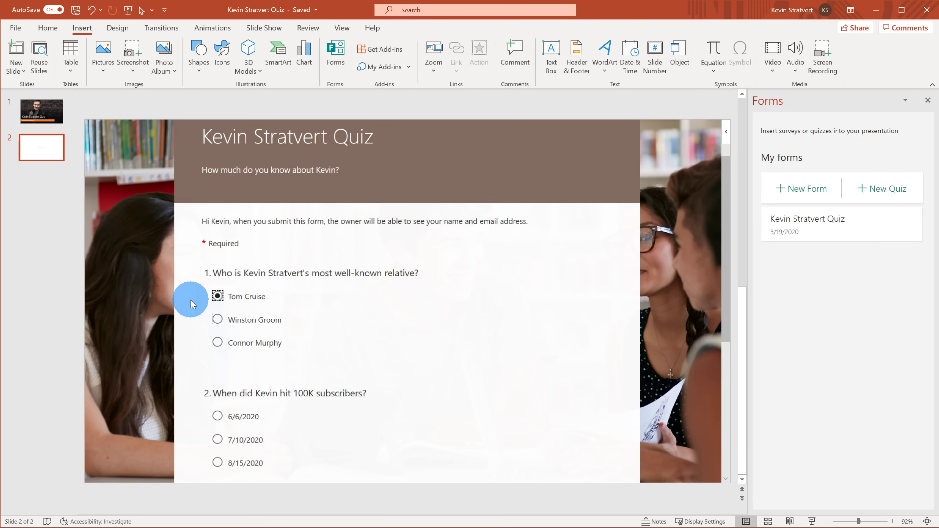
scroll(191, 304, "down", 3)
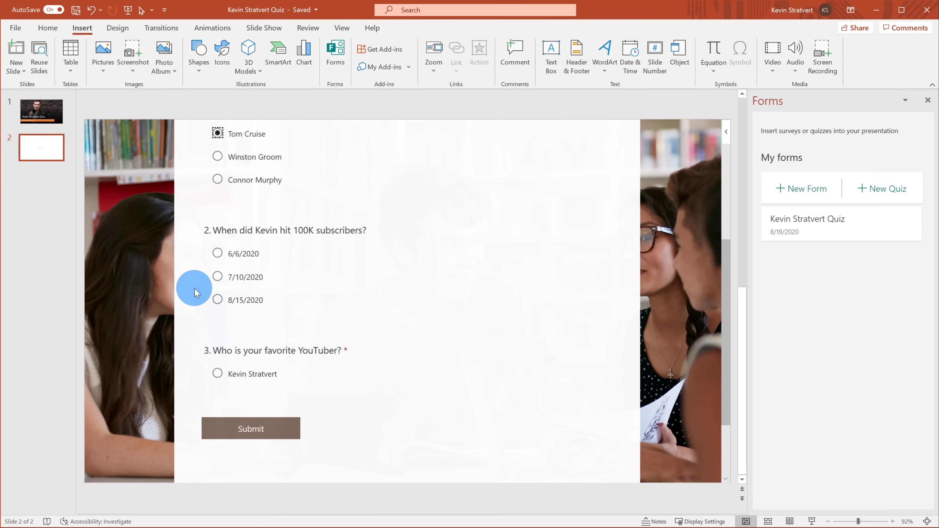
left_click(217, 253)
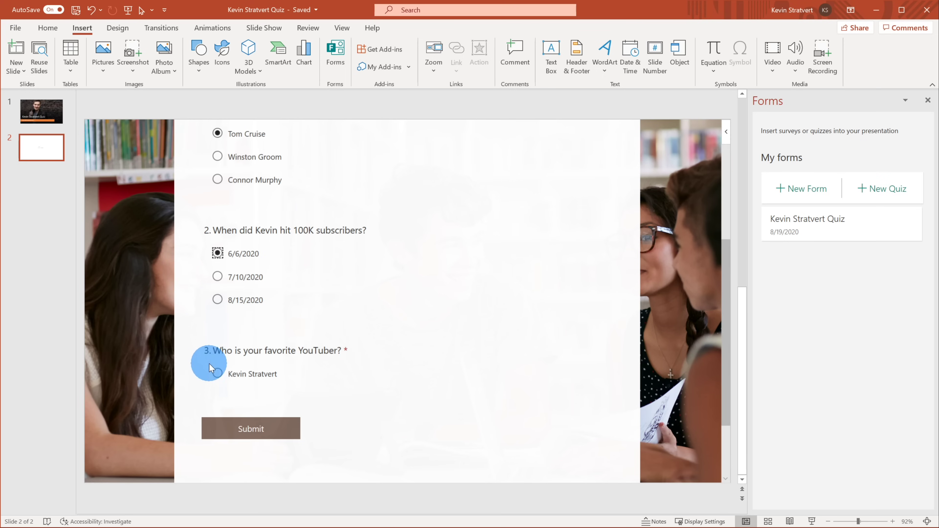
left_click(217, 373)
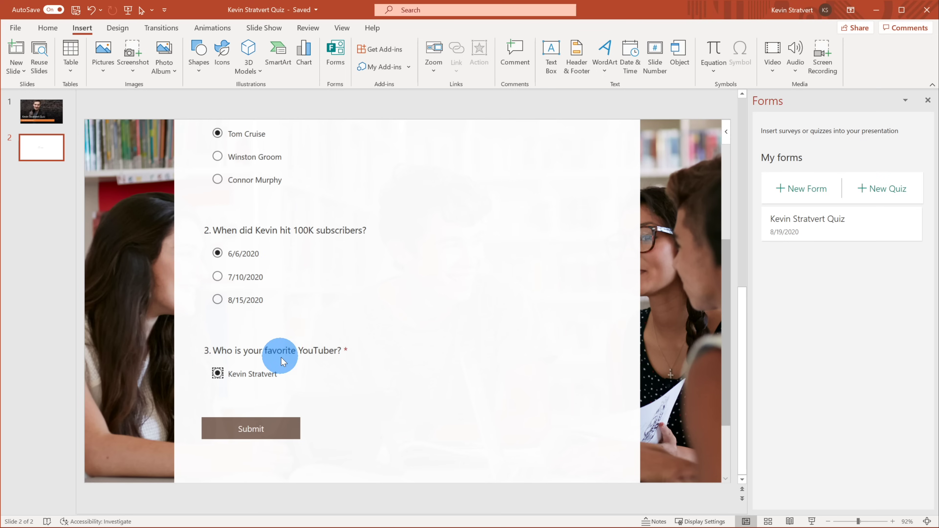
left_click(270, 430)
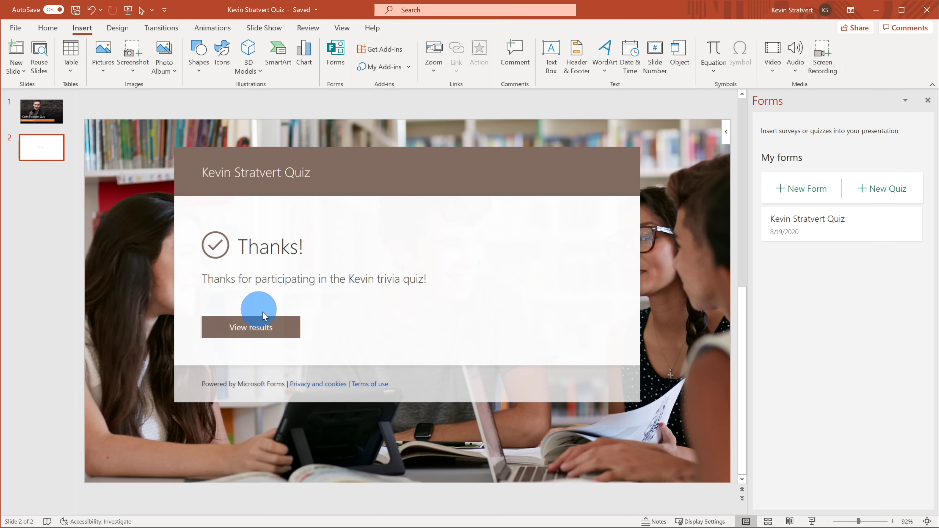
View the graded results (67%, question 1 wrong), then reset the embedded quiz to its top.
left_click(267, 327)
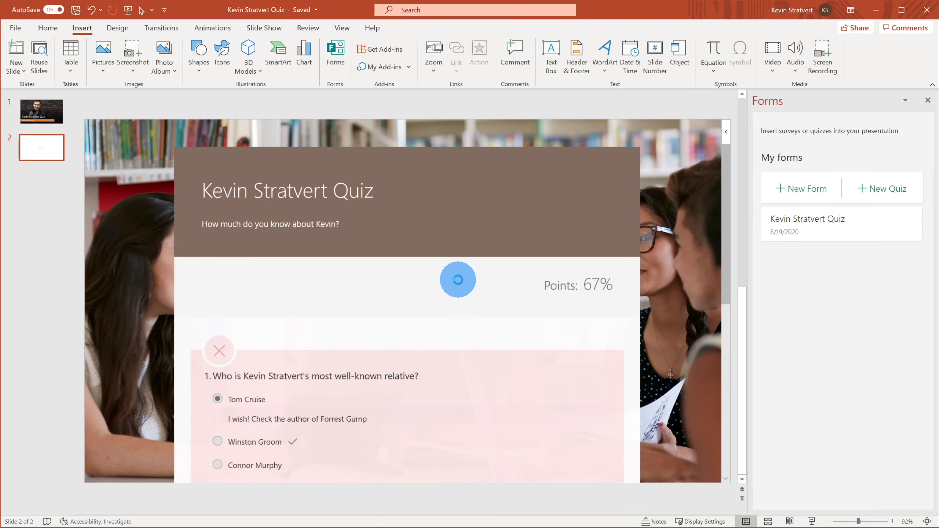
scroll(457, 280, "down", 3)
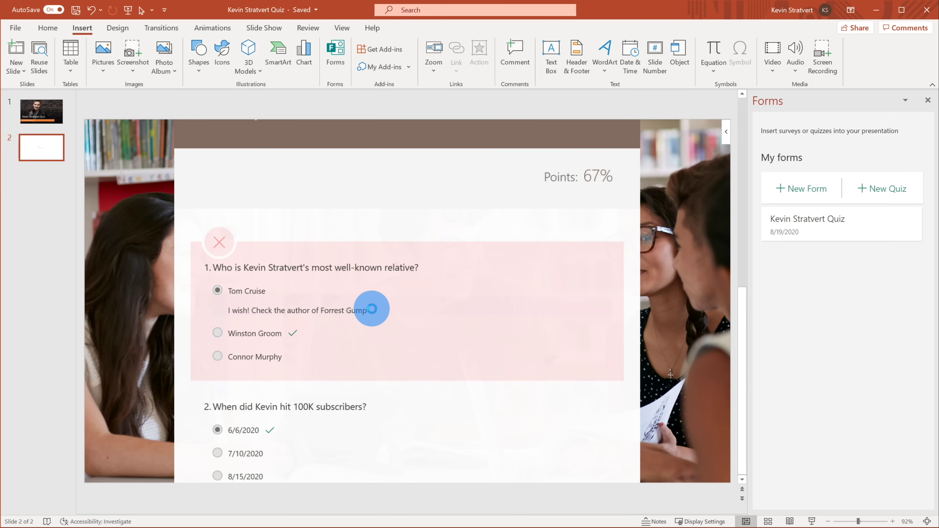
scroll(372, 308, "down", 1)
scroll(372, 308, "down", 4)
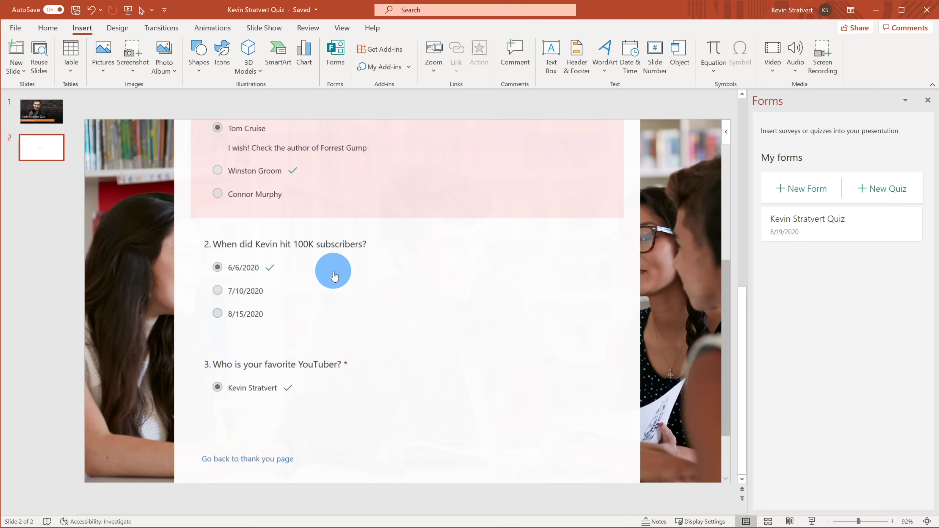
left_click(843, 304)
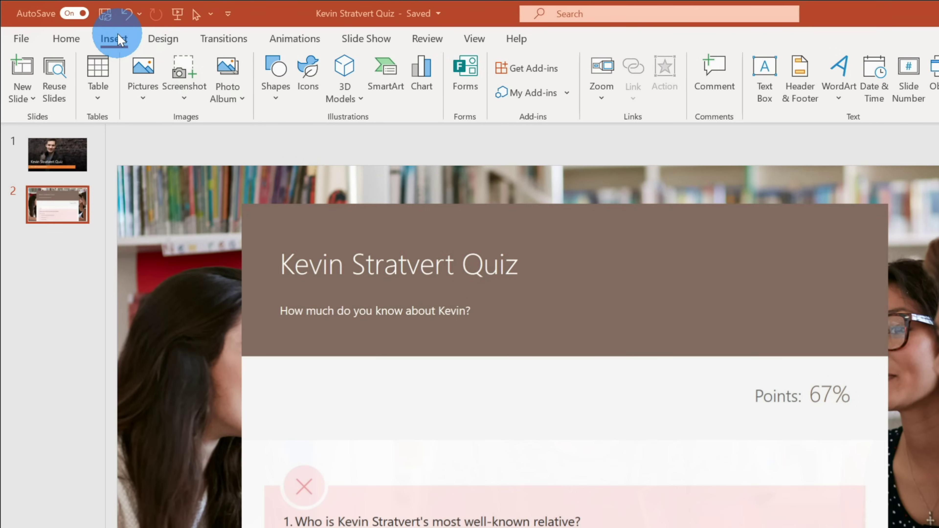
Open the Forms pane listing My forms, including the trivia quiz.
left_click(469, 101)
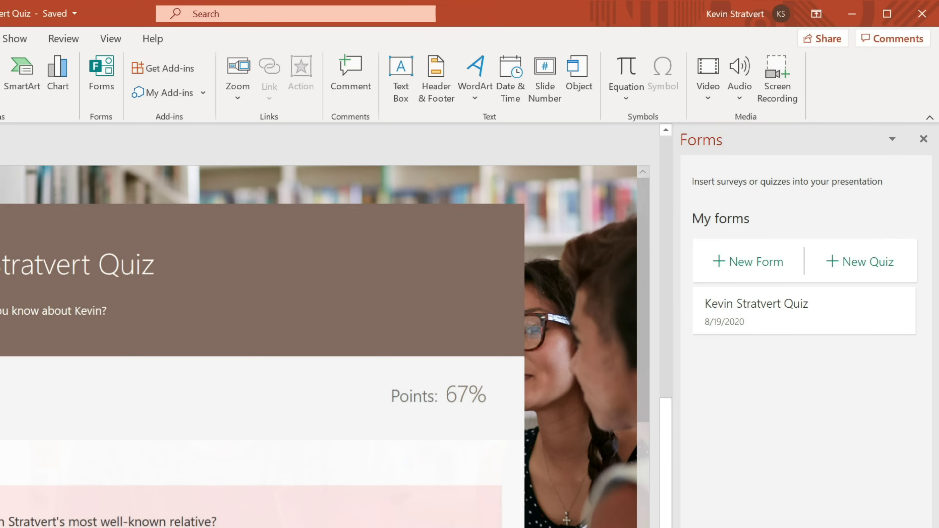
mouse_move(724, 314)
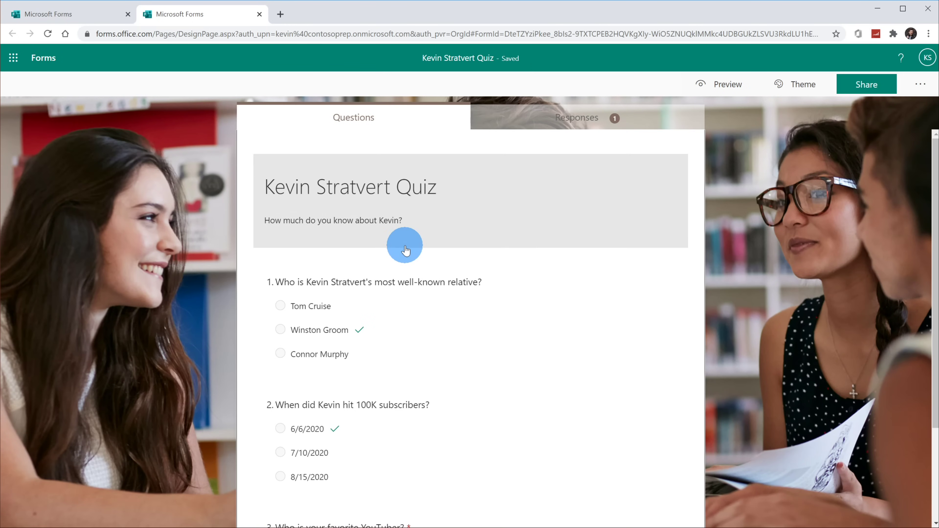
Scroll through the quiz's questions in Forms, then minimize the browser to return to PowerPoint.
scroll(407, 246, "down", 3)
scroll(425, 312, "up", 3)
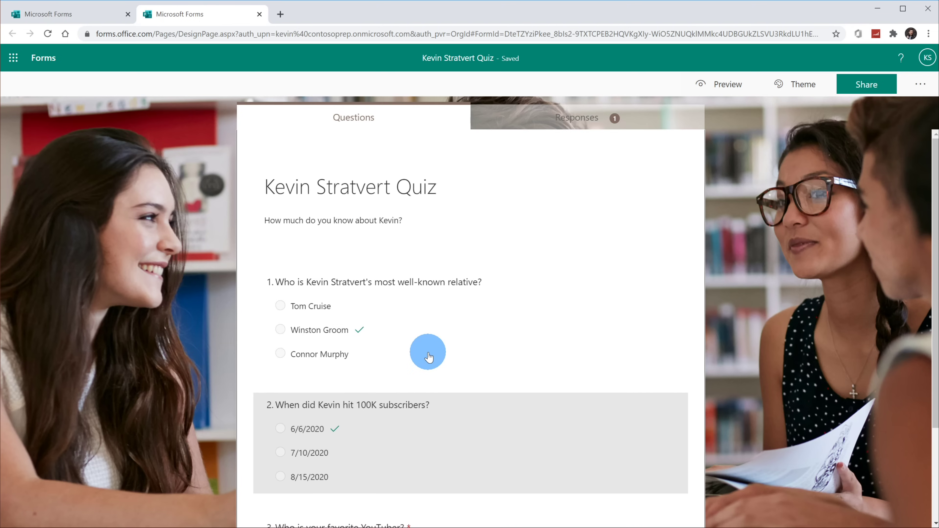
left_click(879, 10)
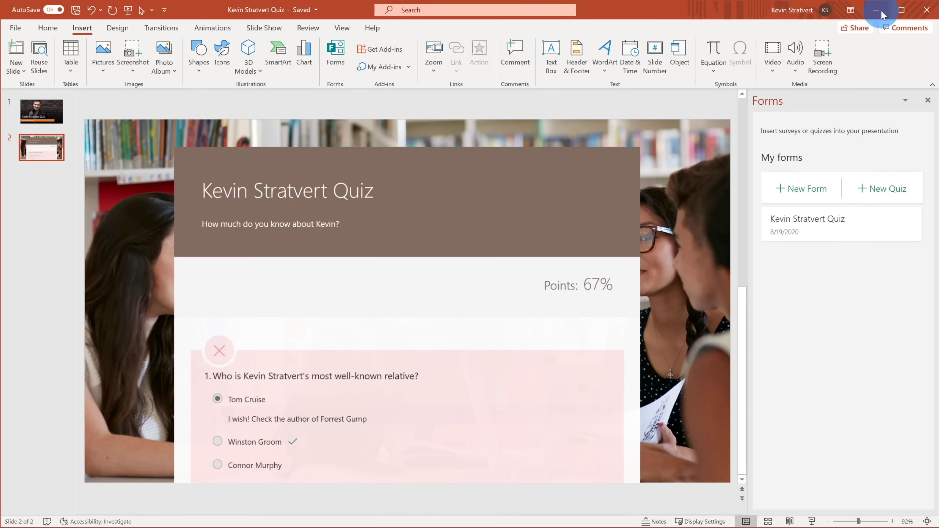
Delete slide 2, add a new slide, and insert the quiz from the Forms pane onto it.
mouse_move(898, 228)
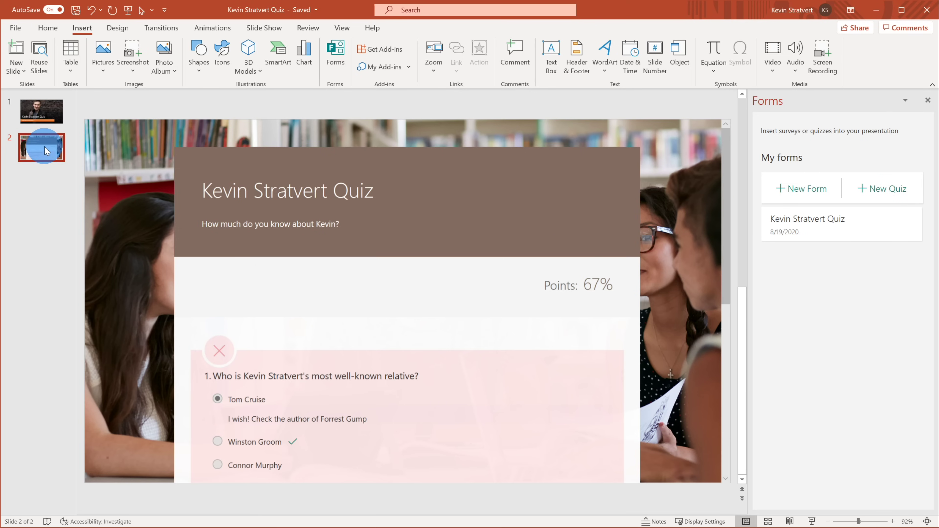
key("Delete")
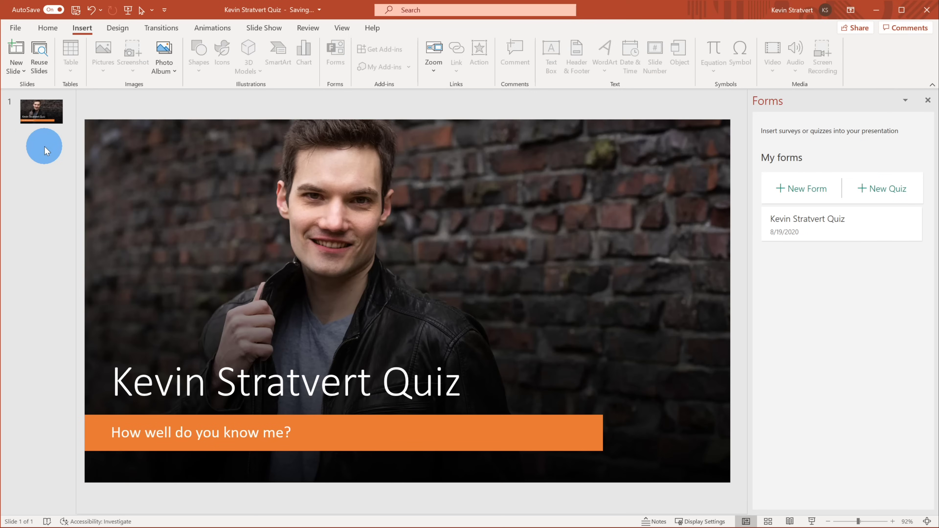
key("ctrl+m")
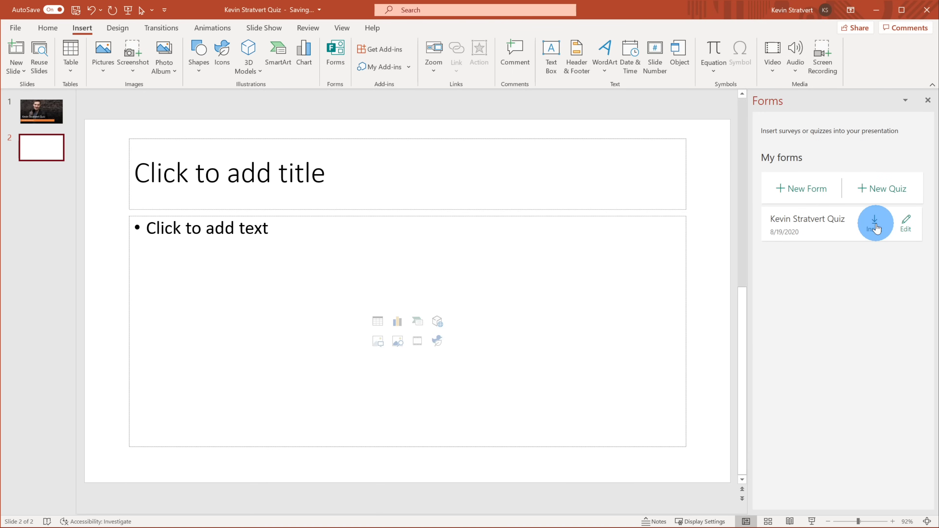
left_click(875, 224)
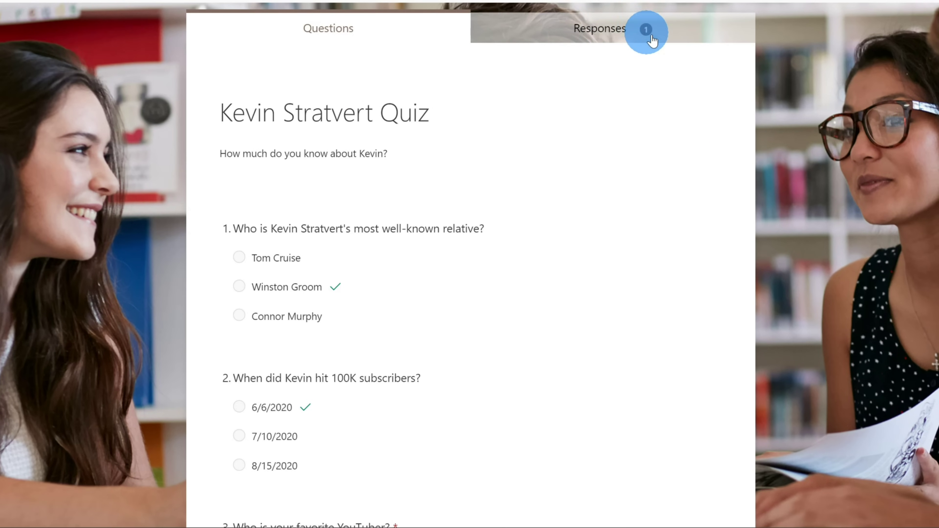
View the quiz's Responses summary: 1 response, 00:51 average time, question 1 0% correct, question 2 100%.
left_click(672, 36)
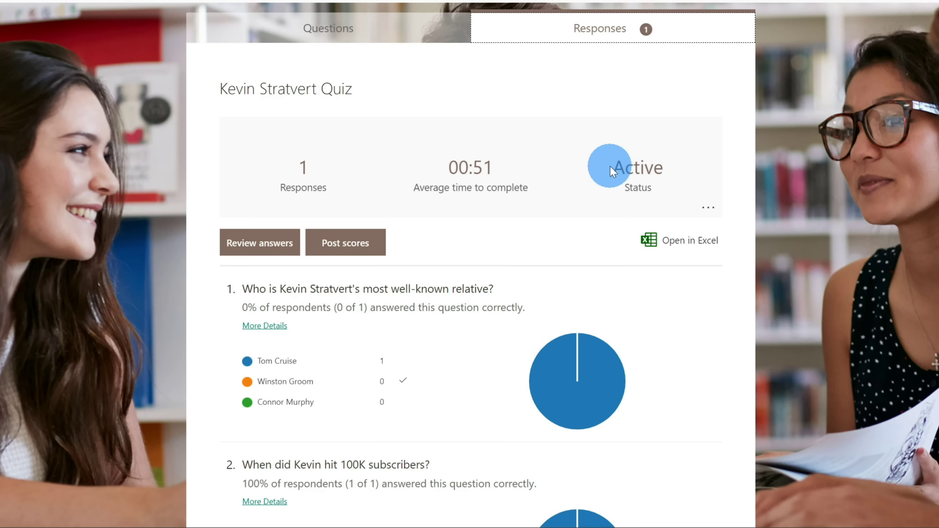
left_click(633, 167)
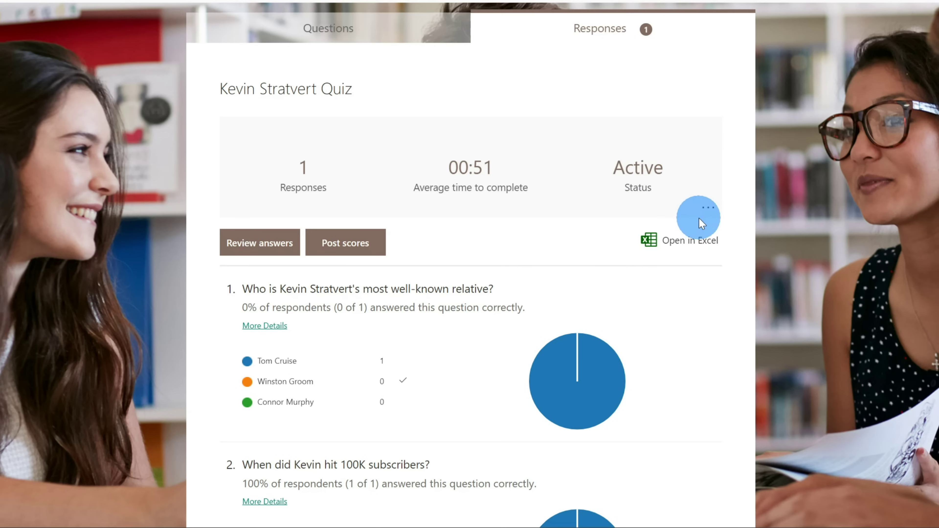
left_click(707, 210)
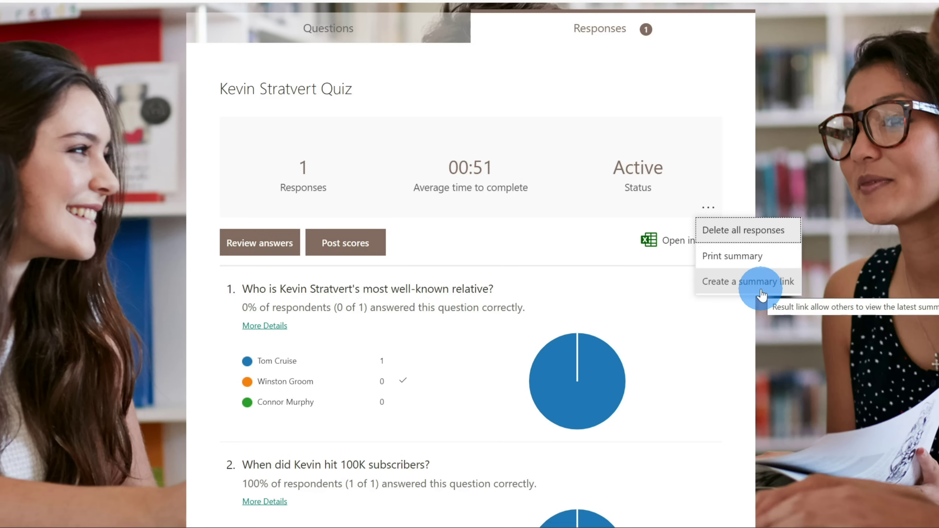
left_click(558, 243)
scroll(556, 238, "down", 5)
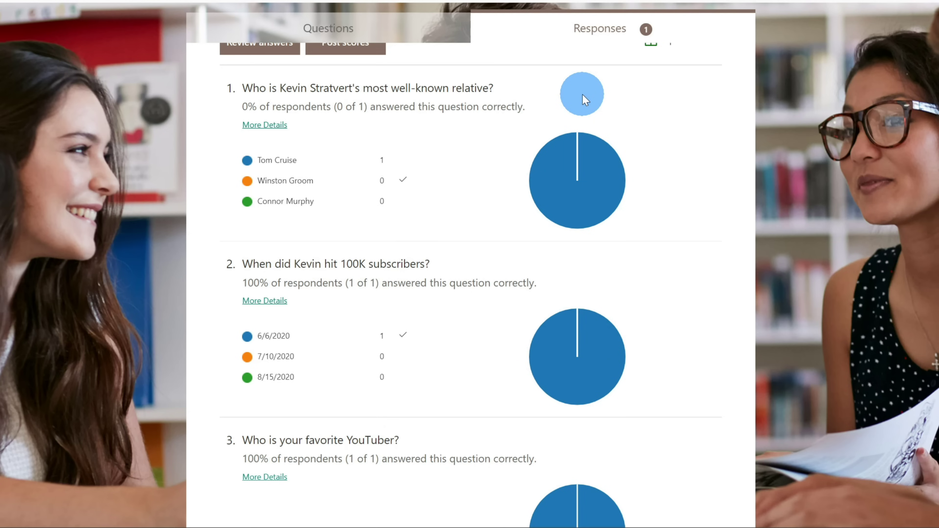
scroll(582, 94, "down", 3)
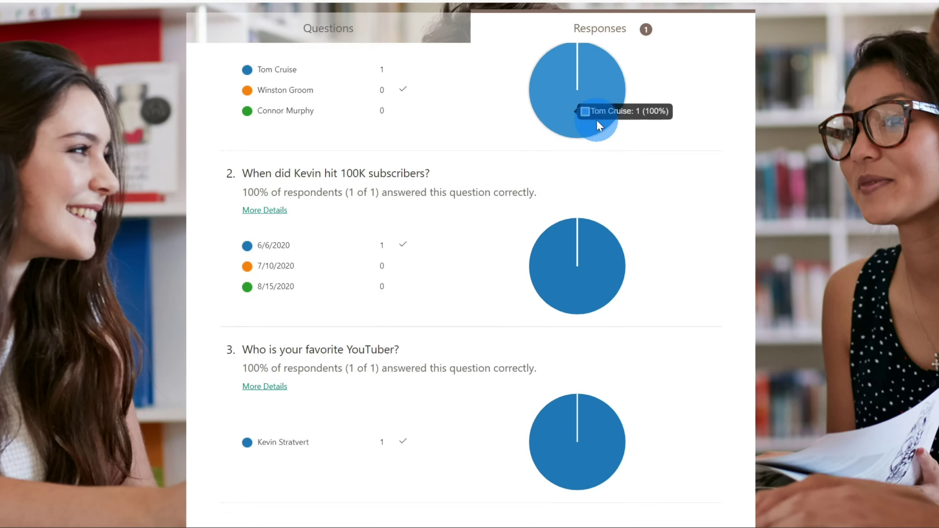
scroll(655, 376, "up", 8)
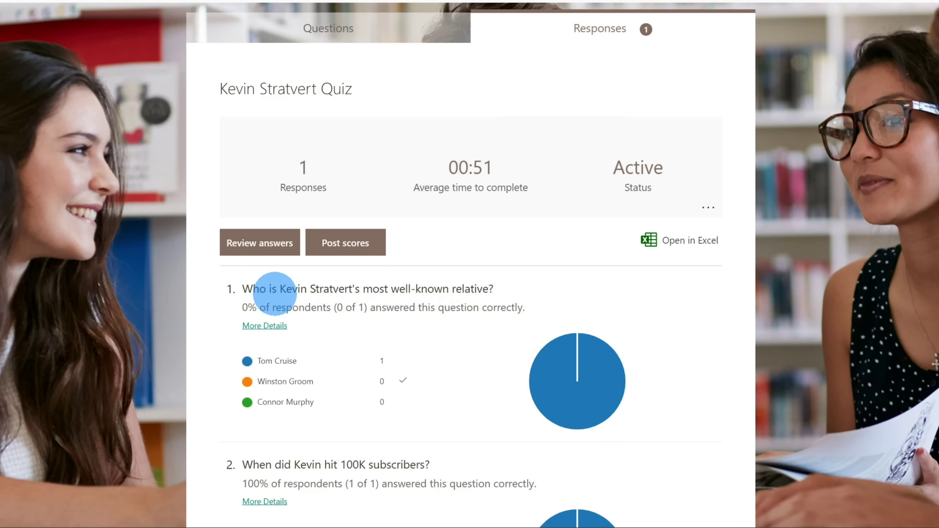
left_click(264, 252)
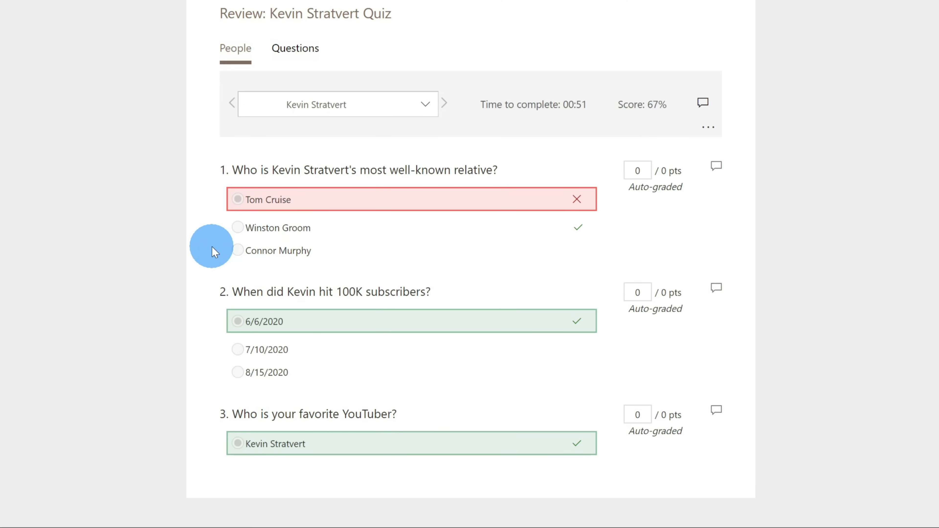
left_click(326, 111)
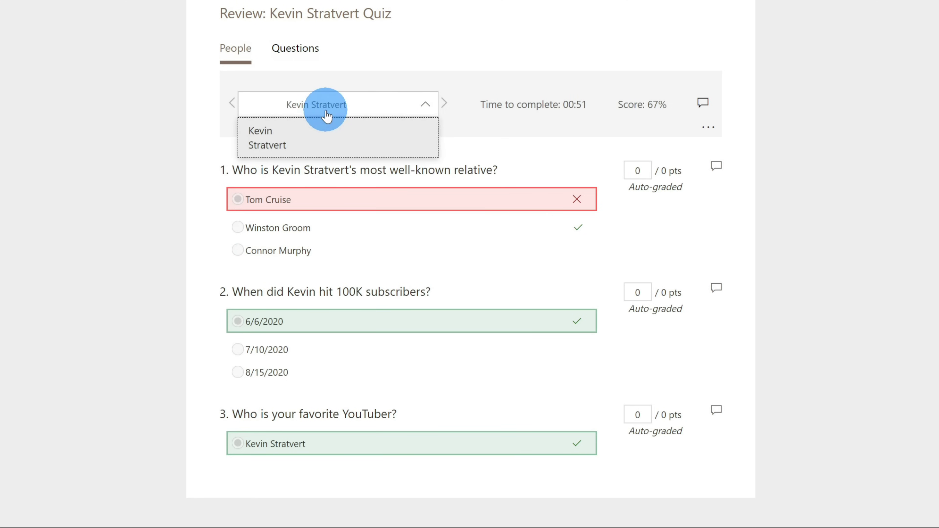
left_click(177, 119)
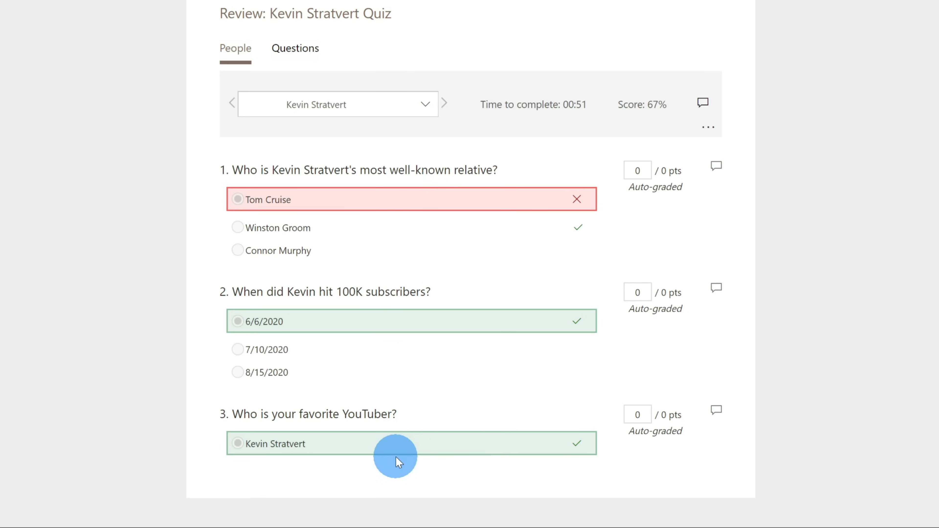
left_click(426, 105)
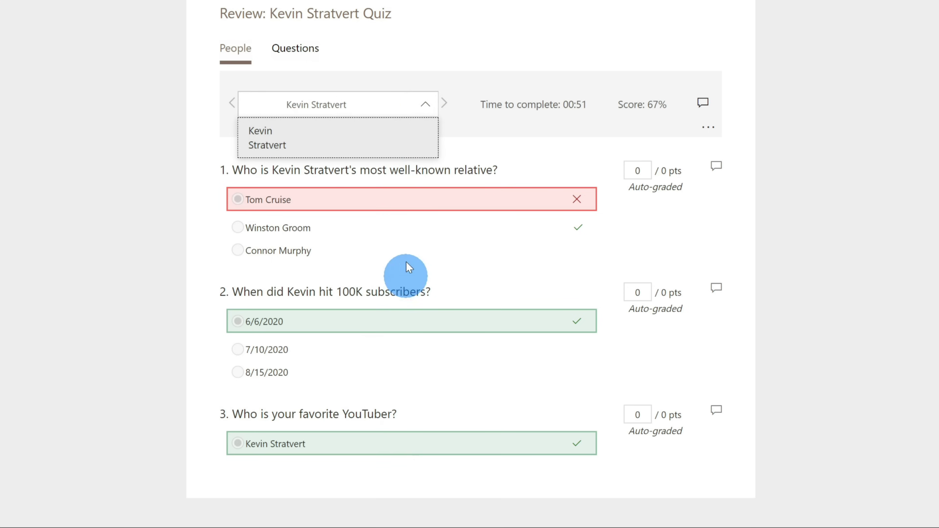
left_click(398, 381)
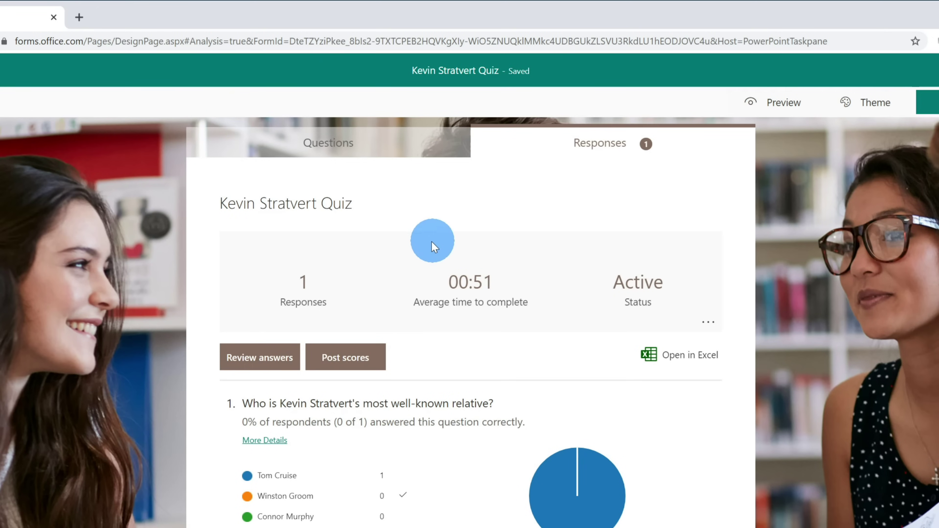
left_click(353, 368)
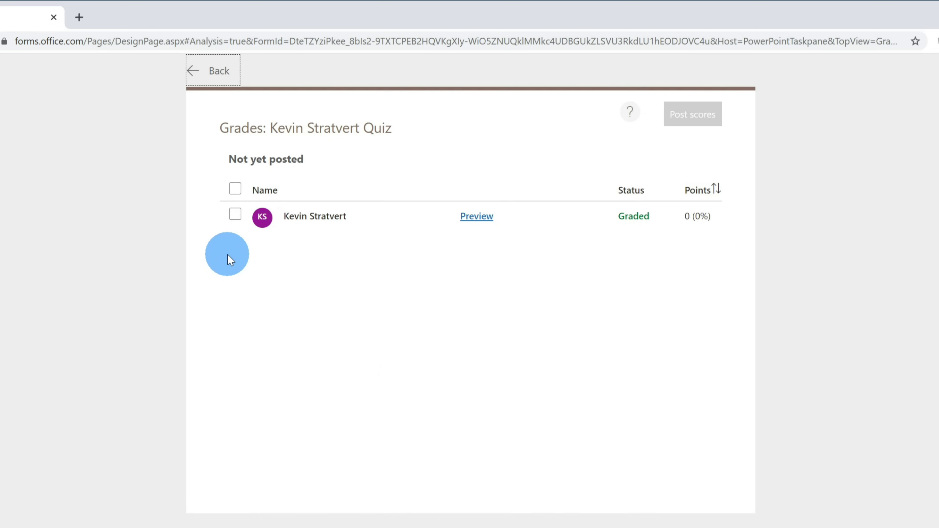